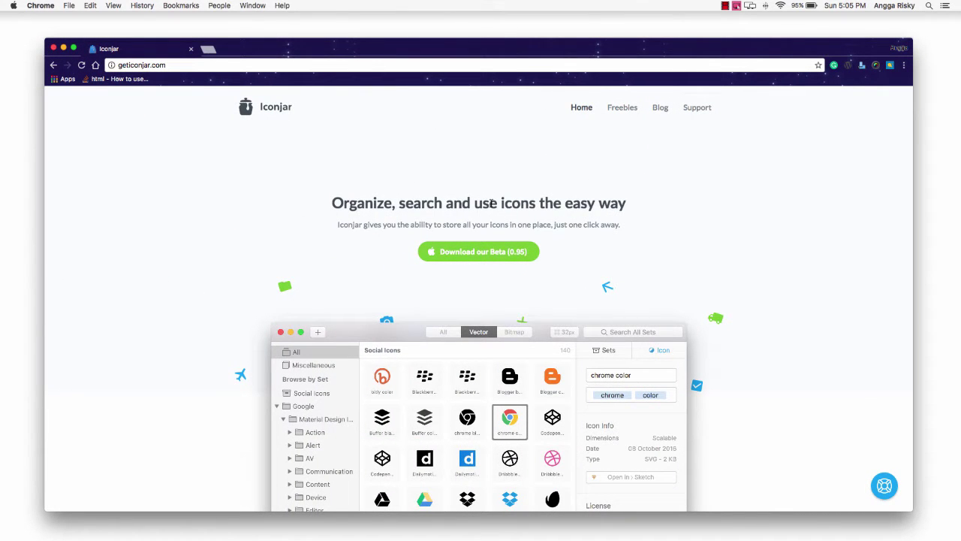
# Step: Scroll up and down through geticonjar.com's features and download sections in Chrome
pyautogui.scroll(-2, 476, 292)
pyautogui.scroll(-5, 476, 292)
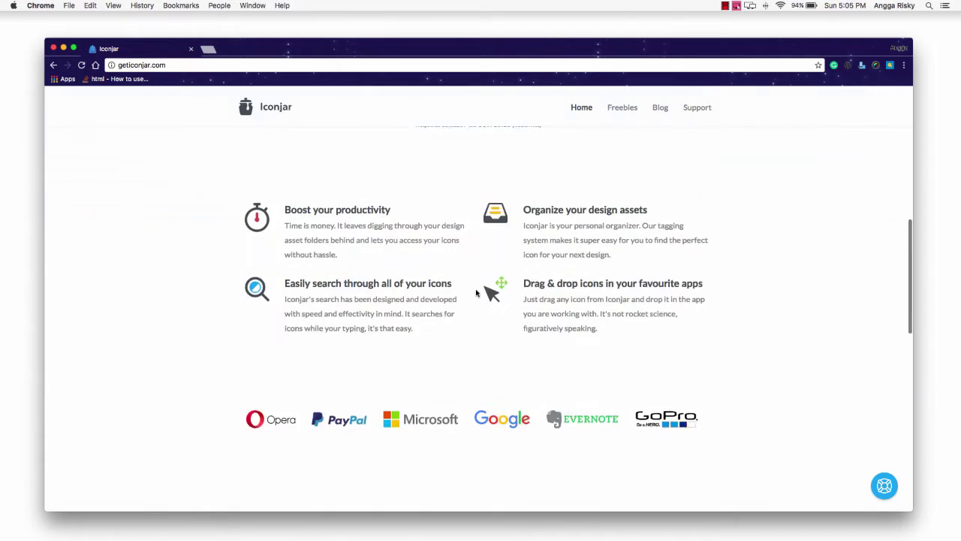
pyautogui.scroll(-3, 476, 292)
pyautogui.scroll(-3, 477, 292)
pyautogui.scroll(-3, 476, 292)
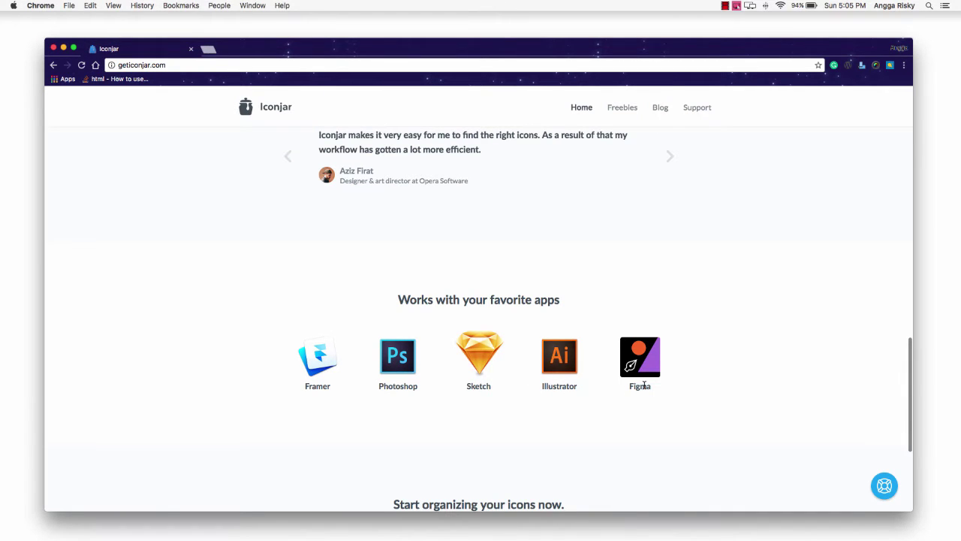
pyautogui.scroll(15, 643, 386)
pyautogui.scroll(-5, 644, 385)
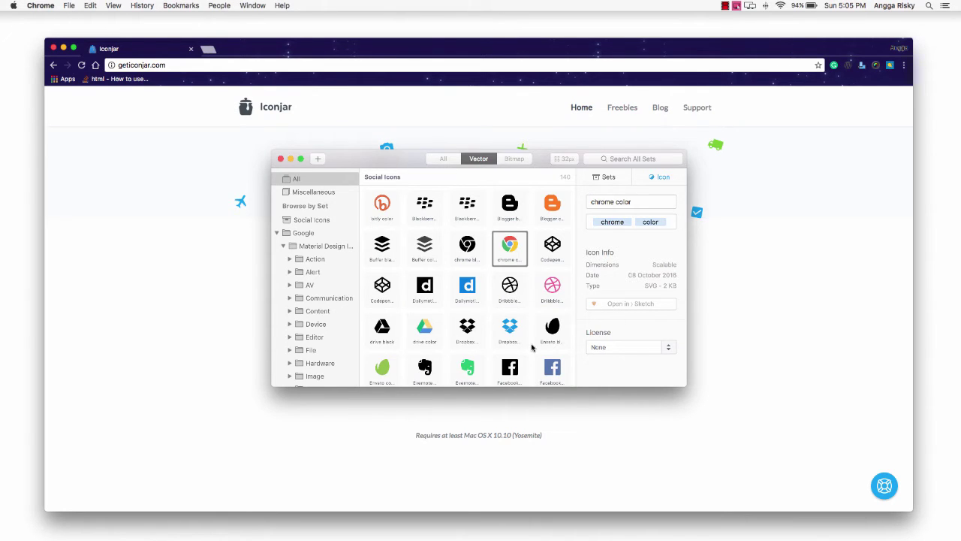
pyautogui.scroll(5, 532, 346)
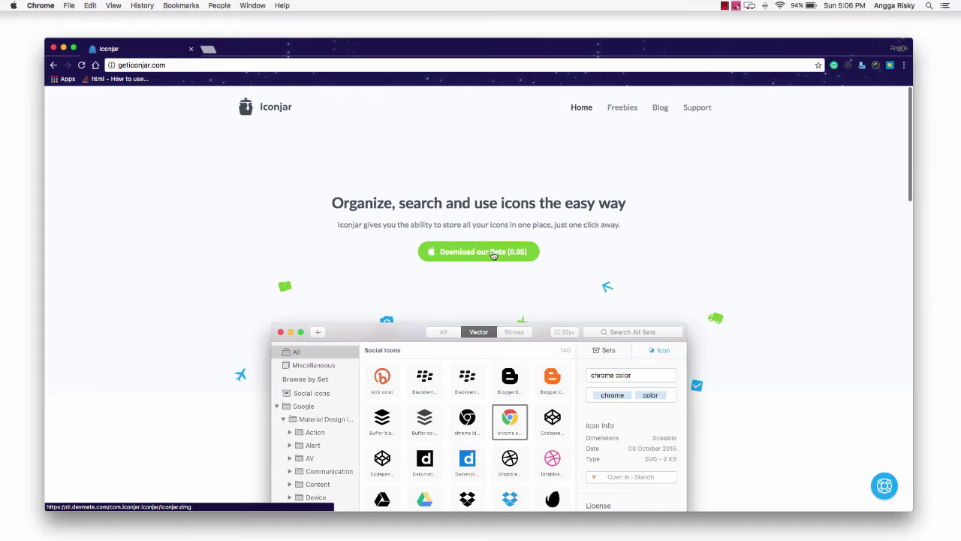
pyautogui.scroll(-5, 475, 257)
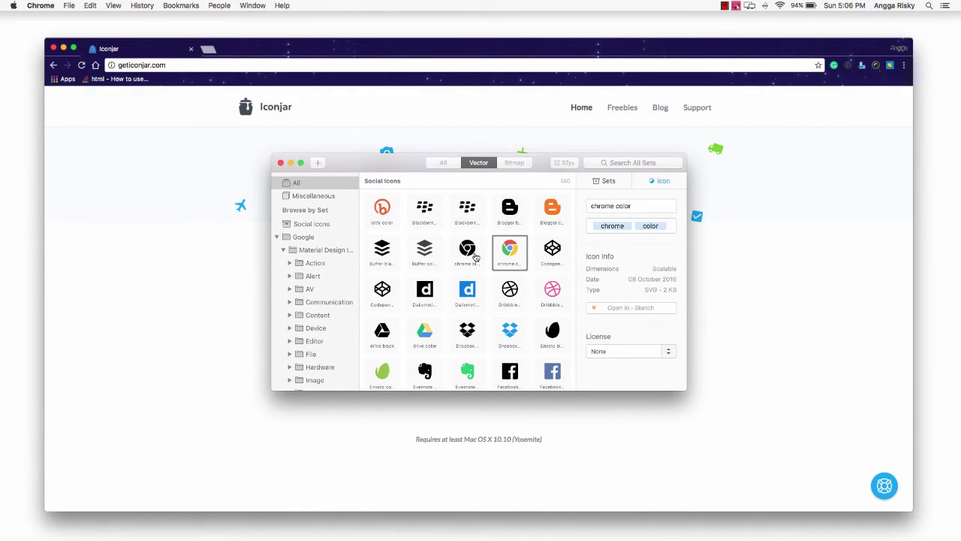
pyautogui.scroll(5, 475, 257)
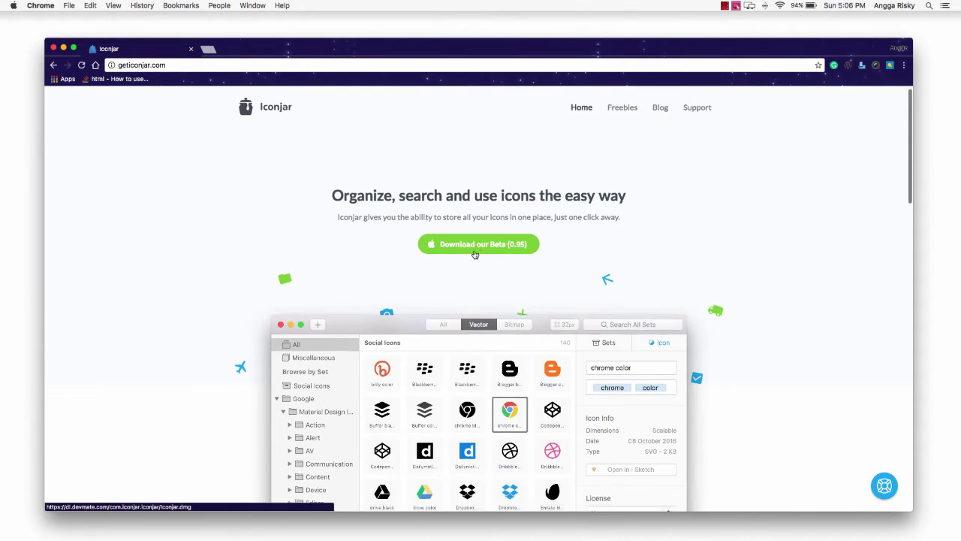
pyautogui.scroll(-5, 476, 254)
pyautogui.scroll(5, 488, 261)
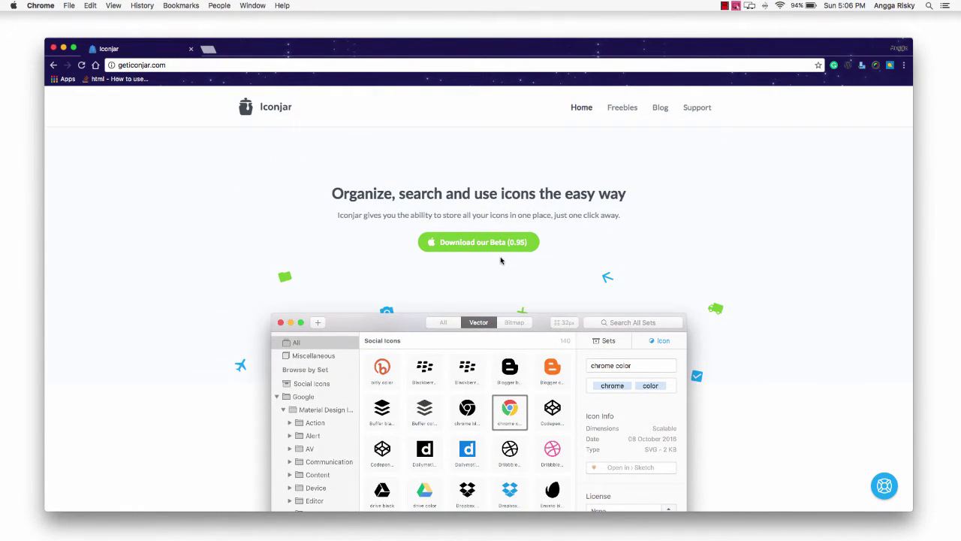
pyautogui.scroll(1, 501, 260)
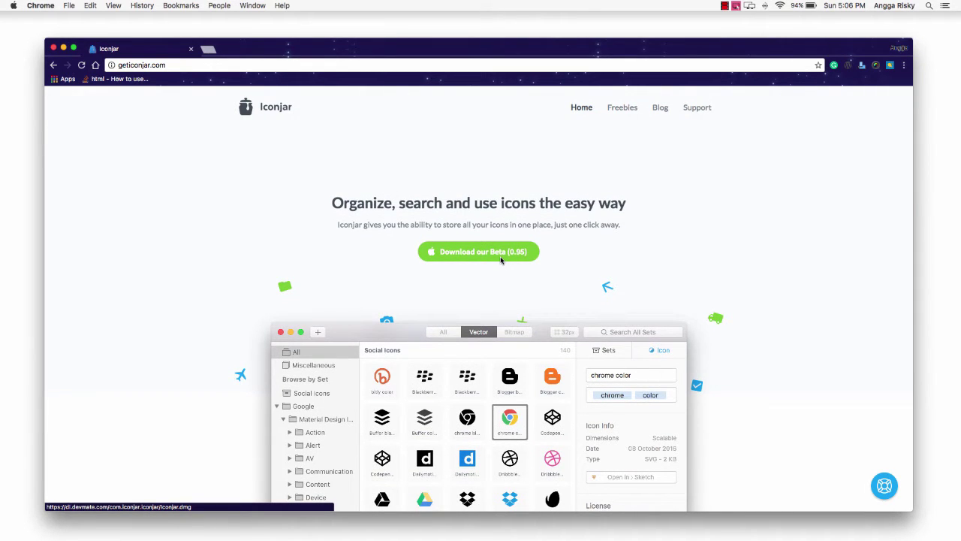
pyautogui.scroll(-2, 501, 260)
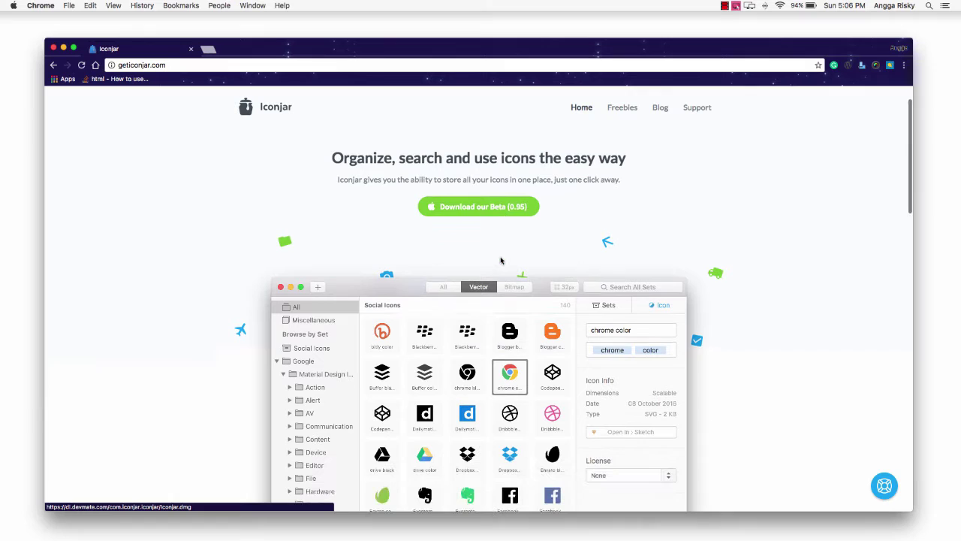
pyautogui.scroll(2, 501, 260)
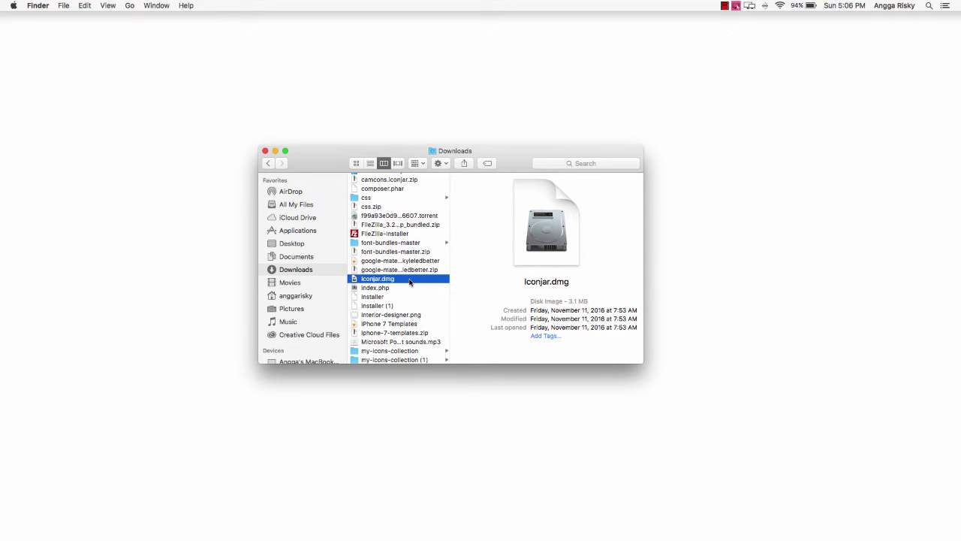
# Step: Mount Iconjar.dmg and drag the IconJar app toward the Applications folder
pyautogui.doubleClick(412, 281)
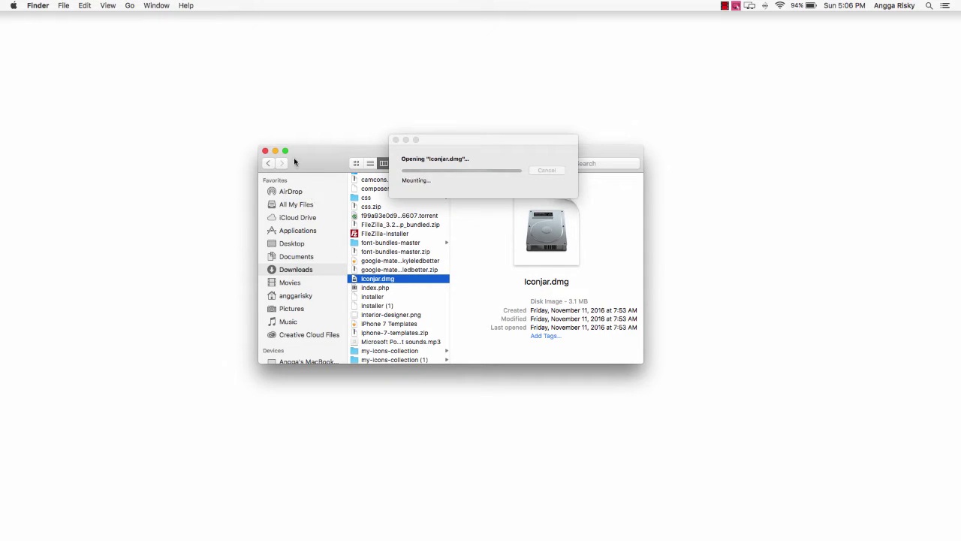
pyautogui.click(274, 151)
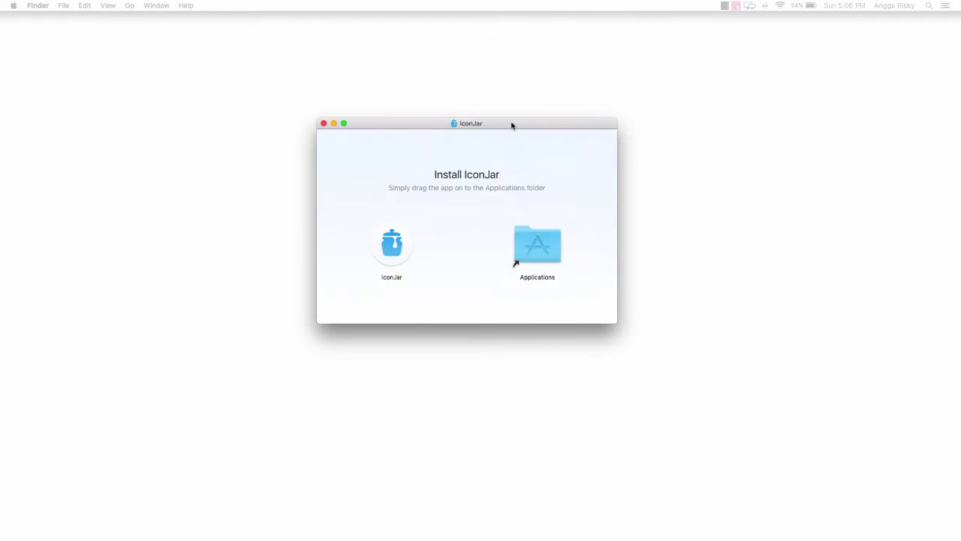
pyautogui.click(400, 244)
pyautogui.moveTo(403, 245)
pyautogui.mouseDown()
pyautogui.moveTo(534, 253)
pyautogui.moveTo(434, 233)
pyautogui.mouseUp()
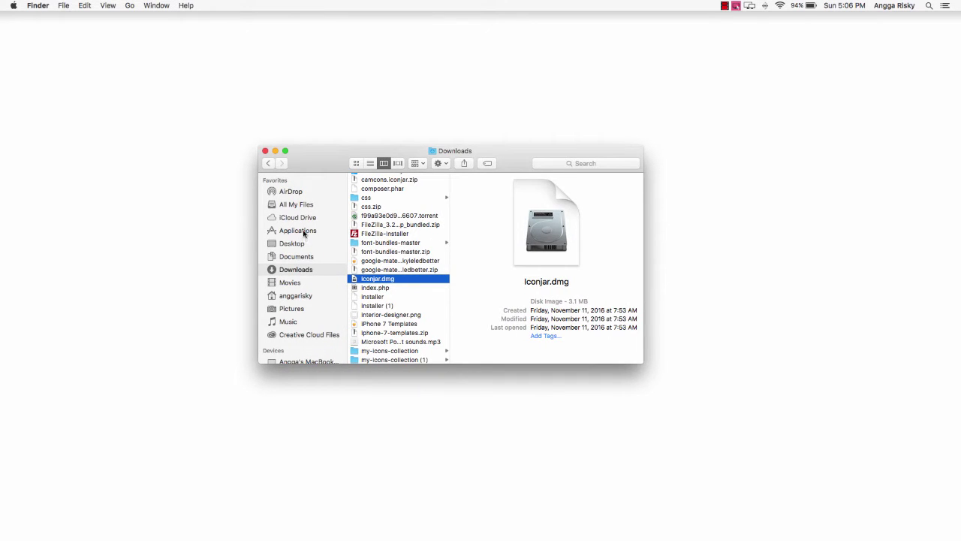
# Step: Show the Applications folder in Finder and scroll through its contents
pyautogui.click(304, 232)
pyautogui.scroll(-5, 386, 254)
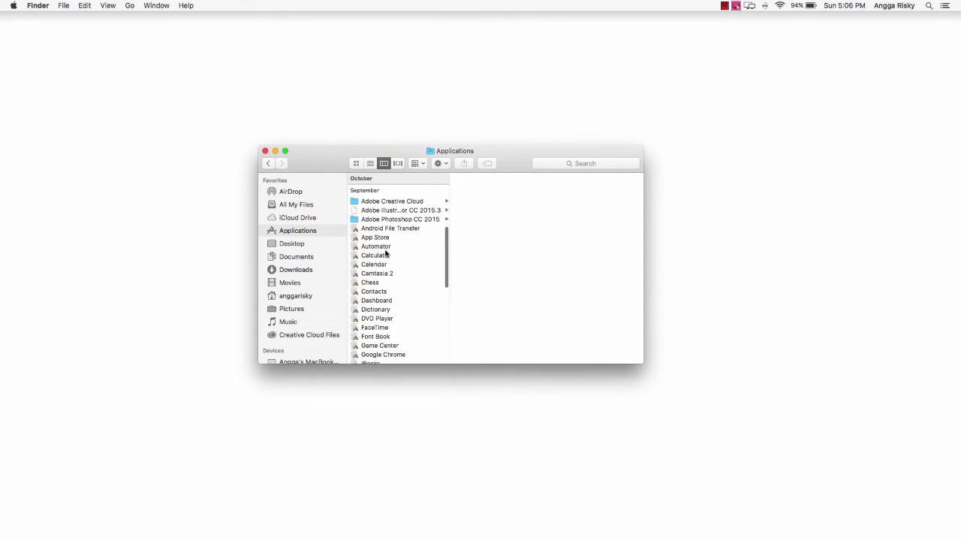
pyautogui.scroll(3, 386, 254)
pyautogui.scroll(3, 386, 254)
pyautogui.scroll(3, 386, 254)
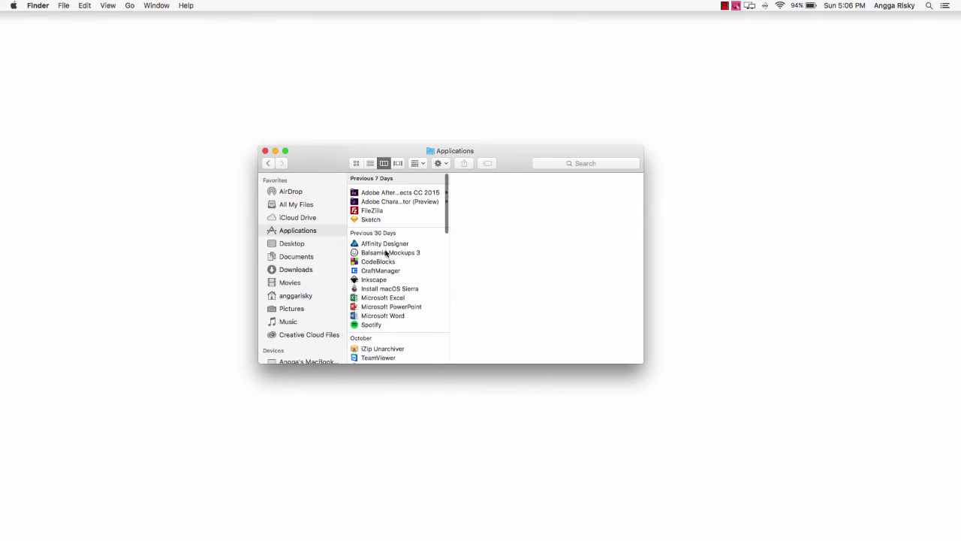
pyautogui.scroll(-5, 386, 254)
pyautogui.scroll(-3, 386, 253)
pyautogui.scroll(-3, 384, 252)
pyautogui.scroll(-3, 383, 263)
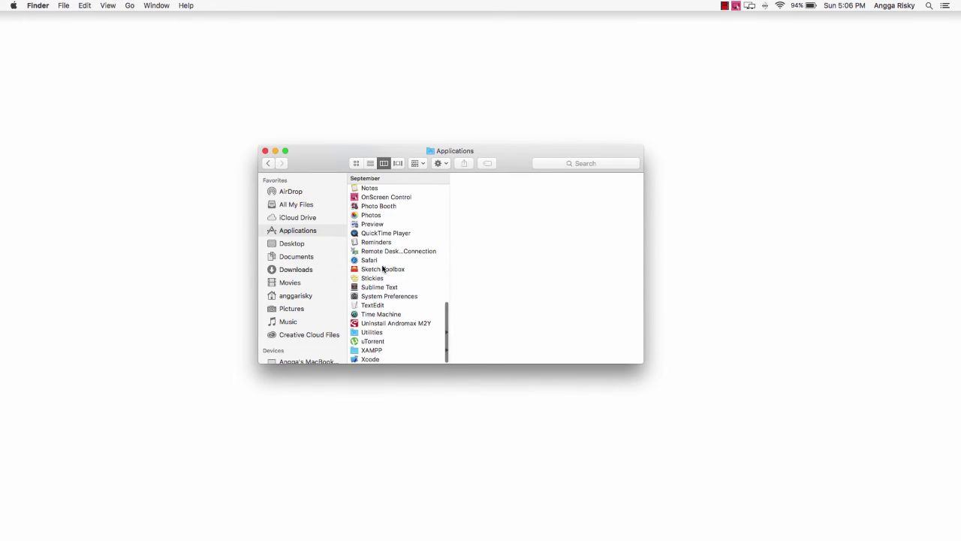
pyautogui.scroll(3, 383, 269)
pyautogui.scroll(5, 383, 269)
pyautogui.scroll(3, 383, 269)
pyautogui.scroll(2, 383, 269)
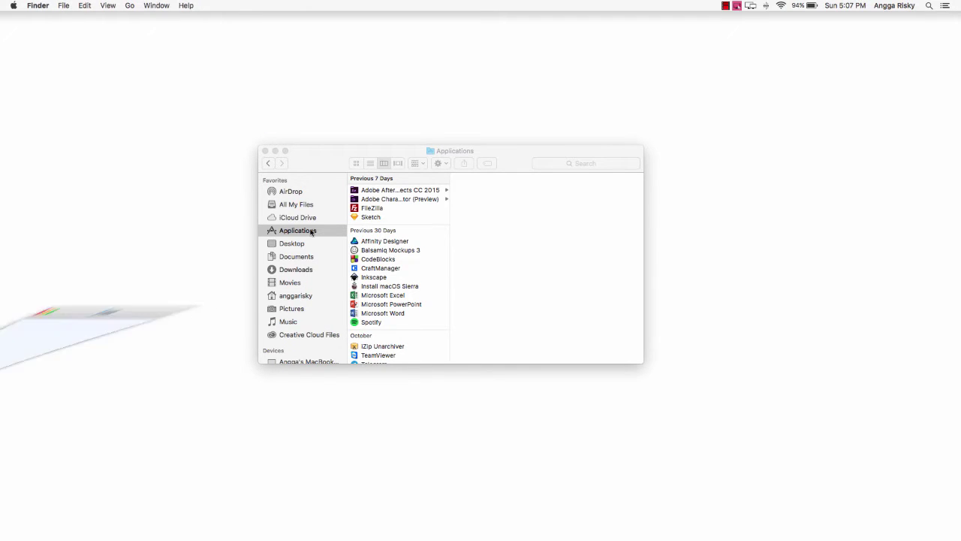
# Step: Copy IconJar into Applications, close the installer, and select IconJar in the list
pyautogui.moveTo(389, 245); pyautogui.dragTo(529, 245)
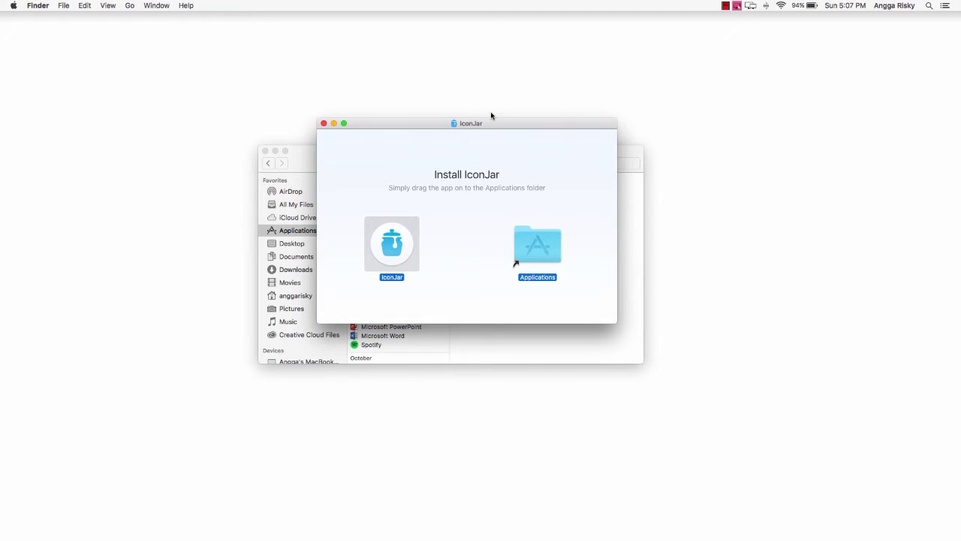
pyautogui.moveTo(491, 123); pyautogui.dragTo(705, 124)
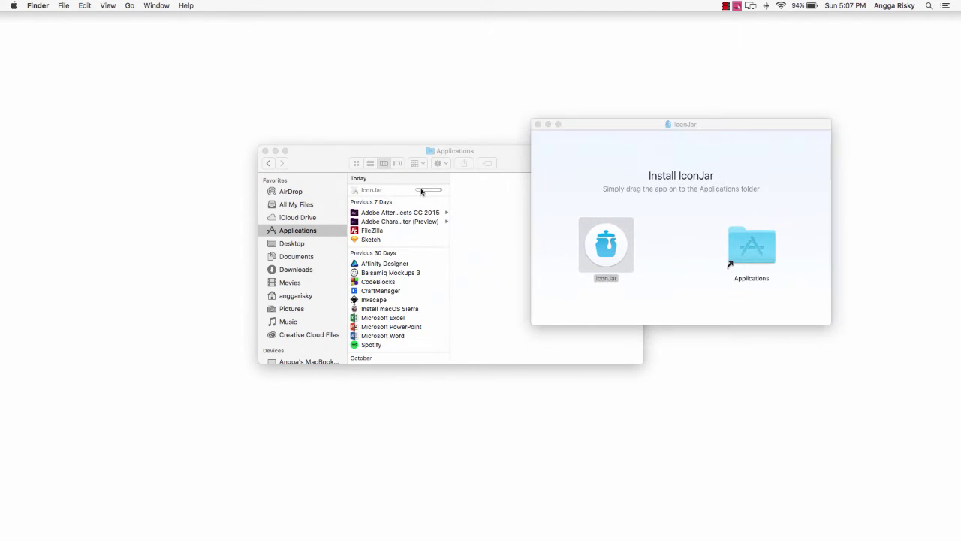
pyautogui.click(512, 154)
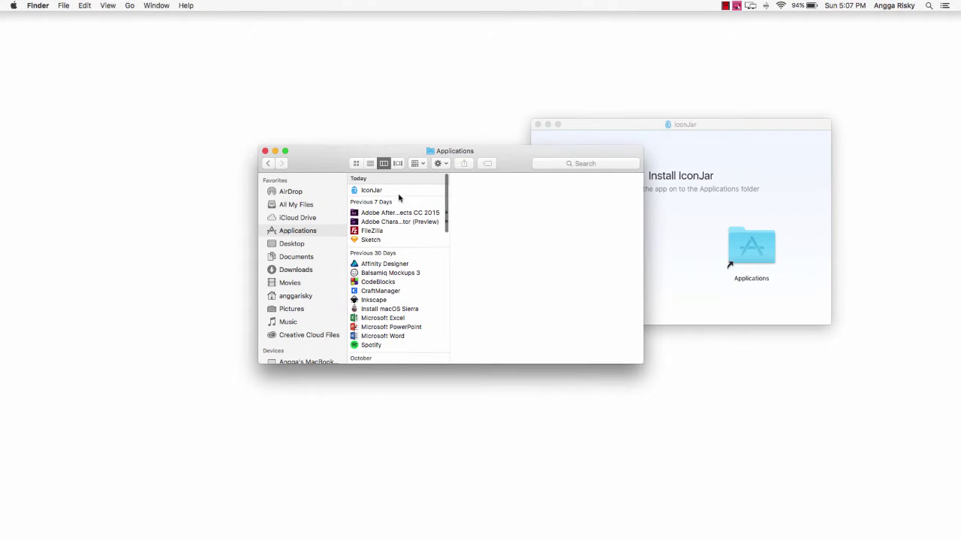
pyautogui.click(539, 124)
pyautogui.moveTo(331, 158); pyautogui.dragTo(342, 157)
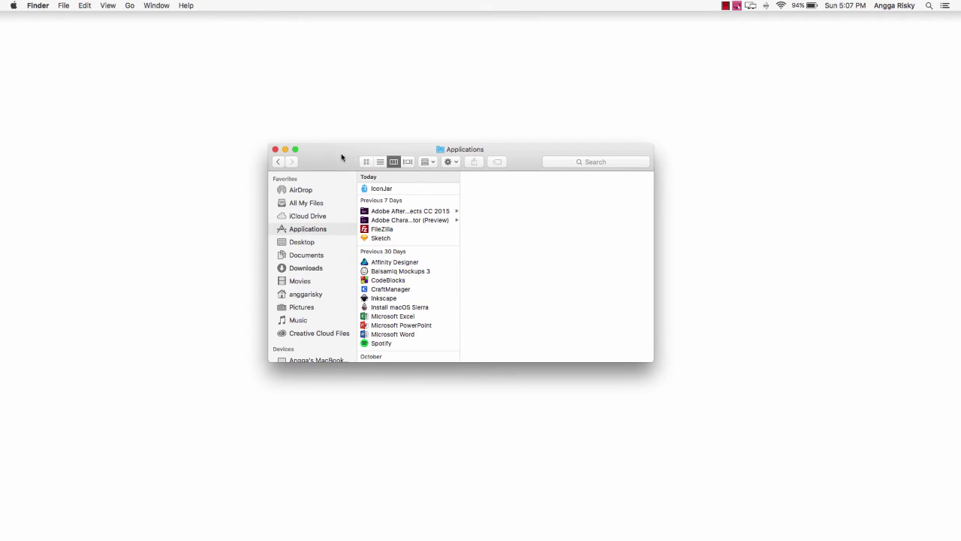
pyautogui.click(405, 190)
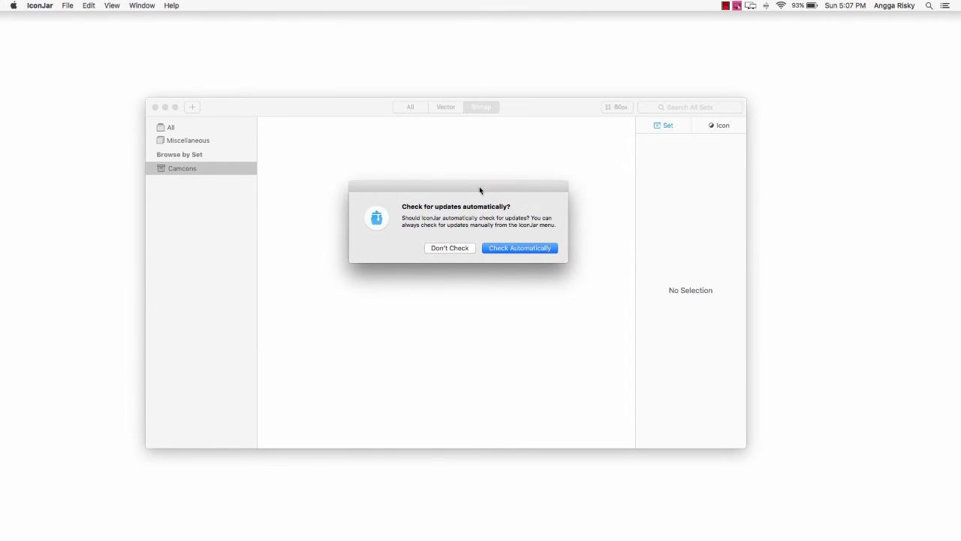
# Step: Decline update checks, filter to All formats, then view All and Miscellaneous sets
pyautogui.click(449, 249)
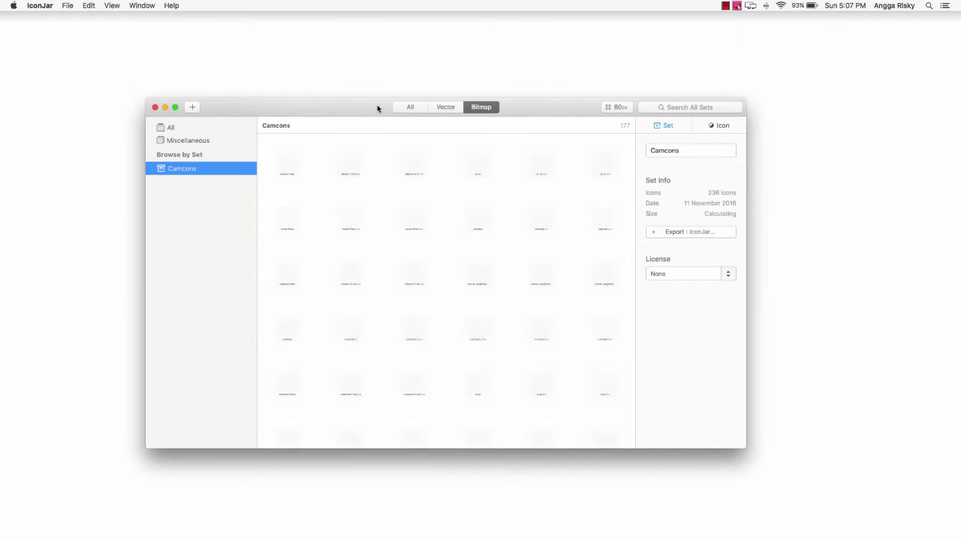
pyautogui.click(424, 111)
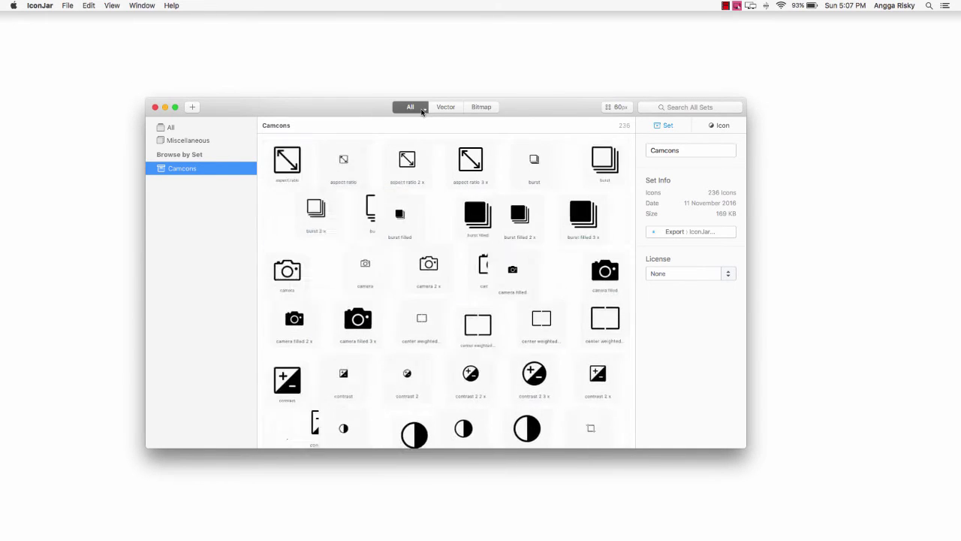
pyautogui.click(172, 129)
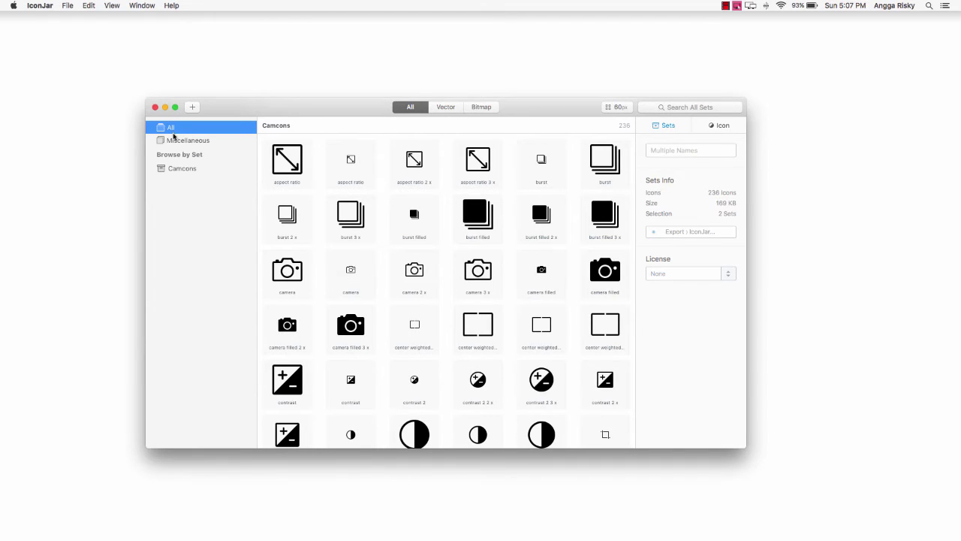
pyautogui.click(179, 141)
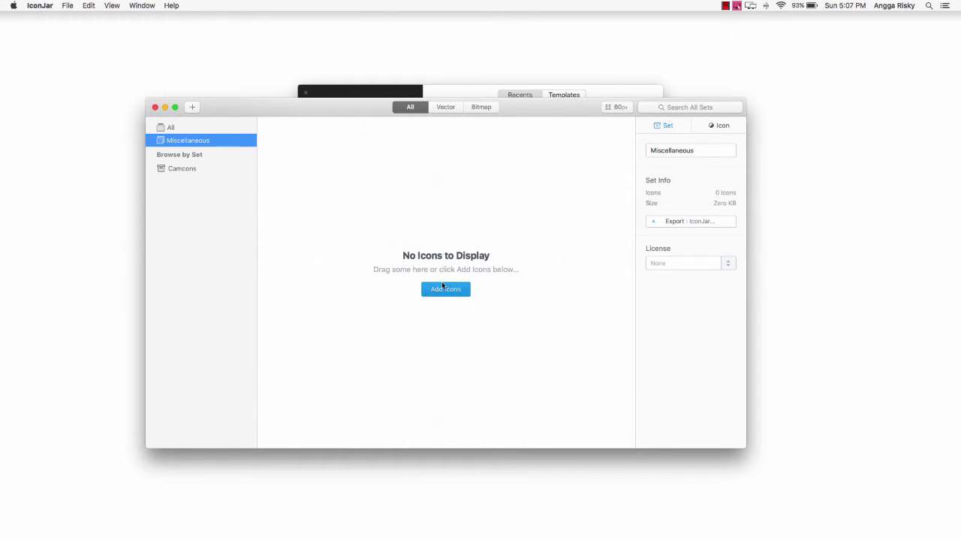
# Step: Start a new blank Untitled document from Sketch's welcome window
pyautogui.click(352, 92)
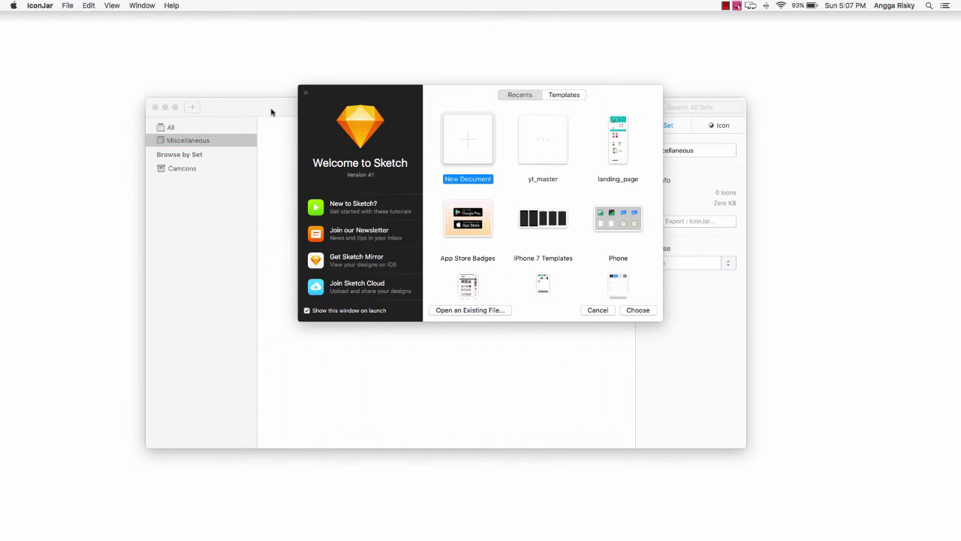
pyautogui.click(460, 143)
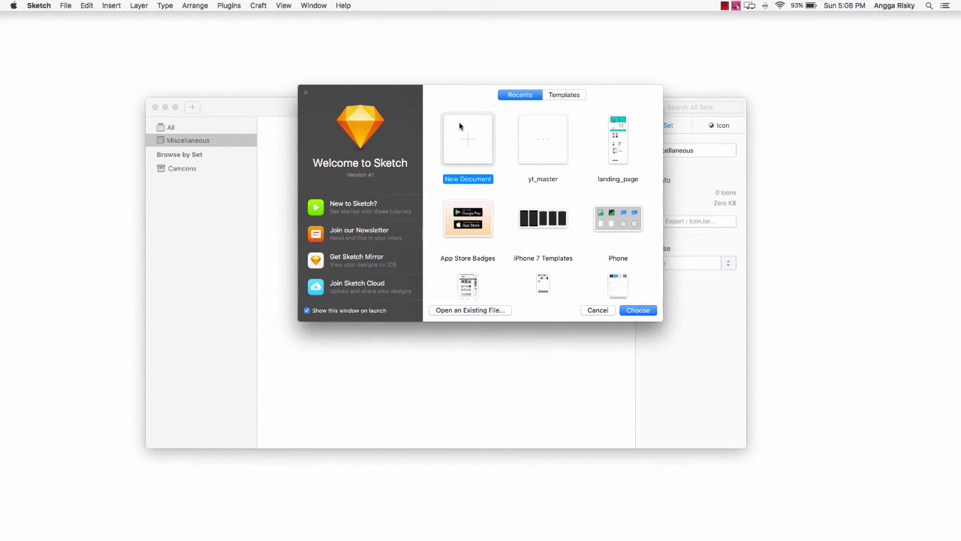
pyautogui.doubleClick(456, 124)
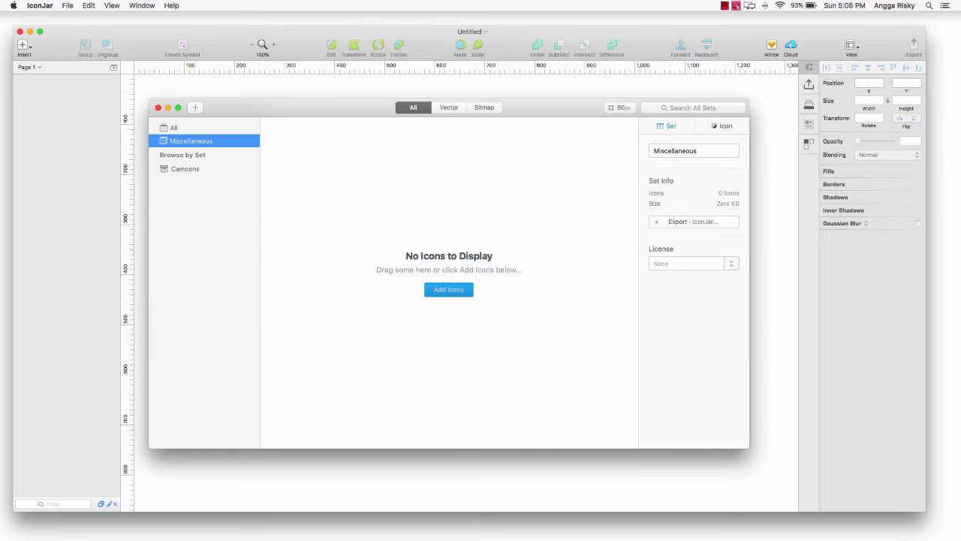
# Step: Open the Freebies page on geticonjar.com in Chrome and scroll through its icon set cards
pyautogui.press('super+Tab')
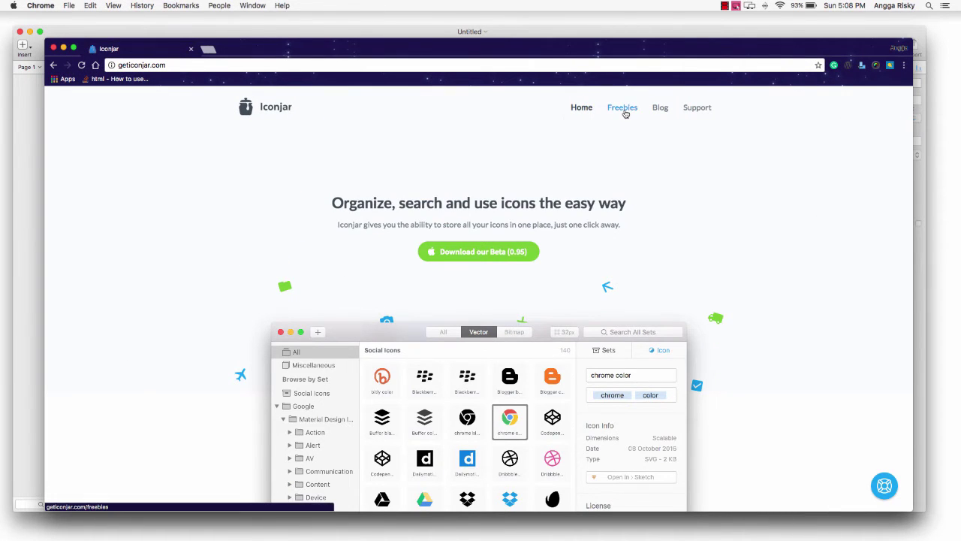
pyautogui.click(623, 107)
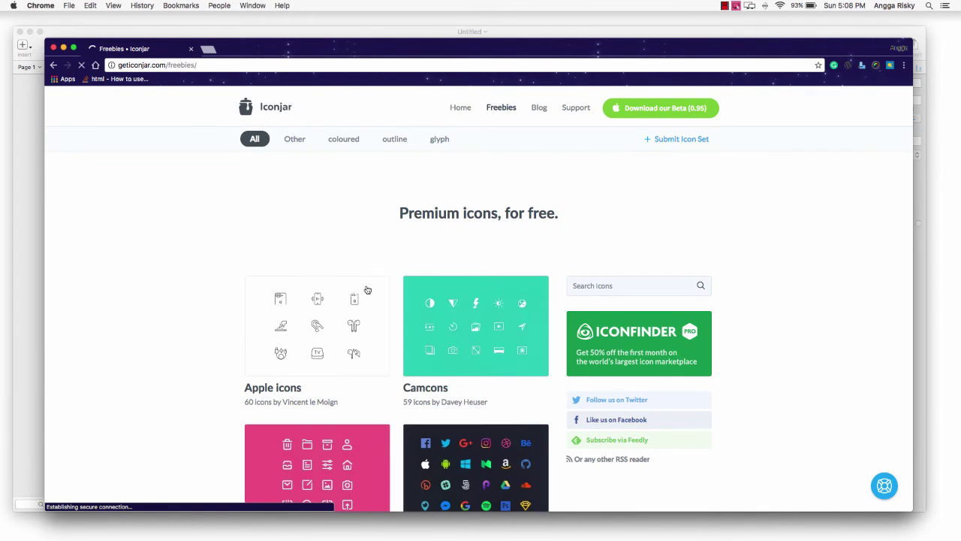
pyautogui.scroll(-5, 469, 308)
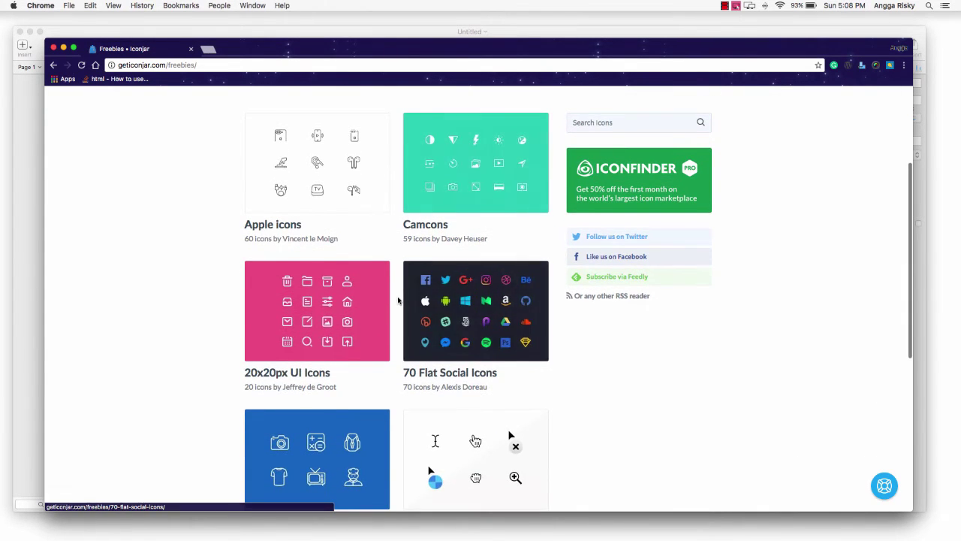
pyautogui.scroll(-5, 421, 196)
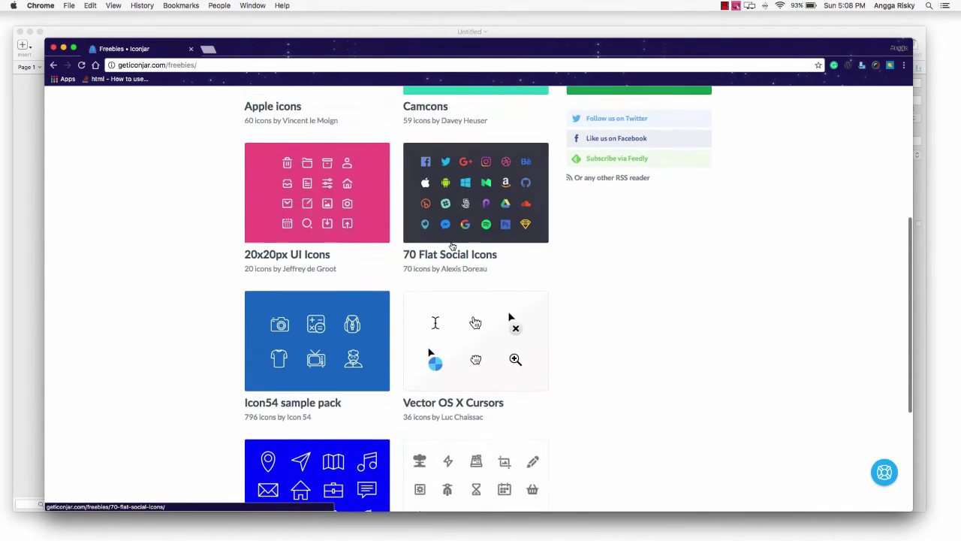
pyautogui.scroll(-4, 440, 256)
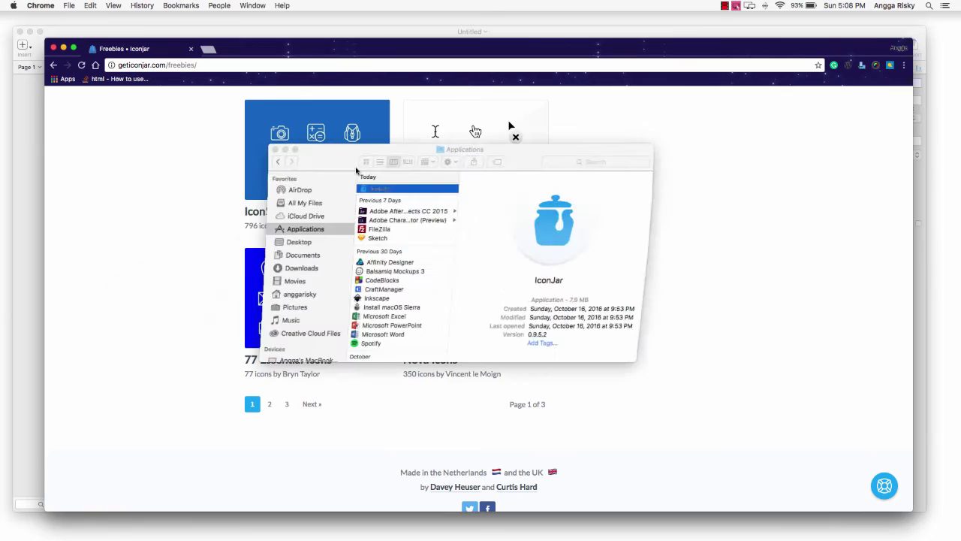
# Step: Select camcons.iconjar in Downloads and open it to import the Camcons set
pyautogui.click(330, 268)
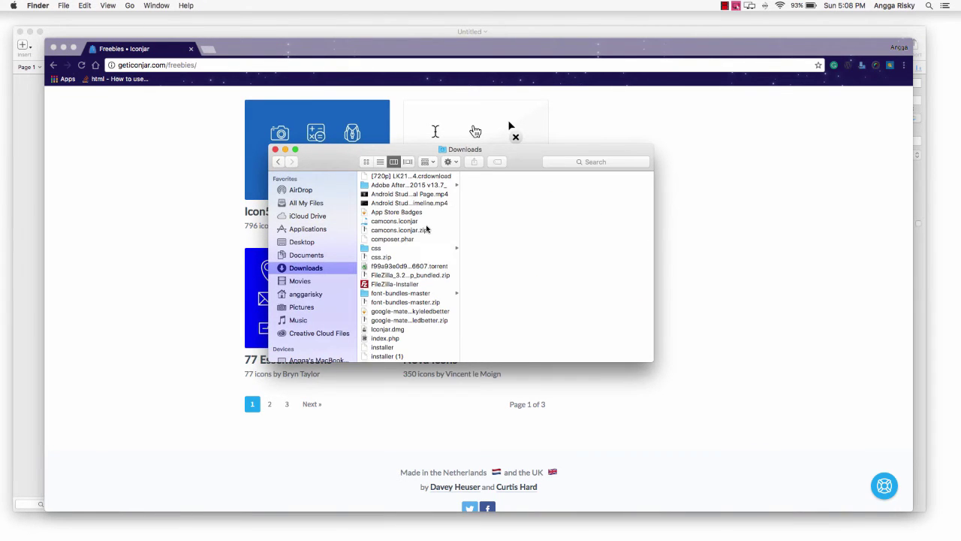
pyautogui.click(416, 233)
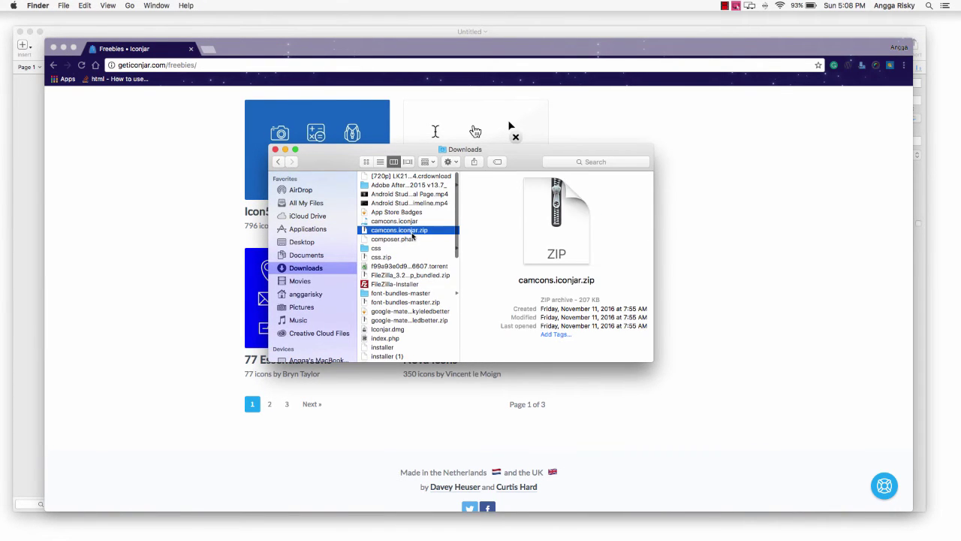
pyautogui.click(389, 223)
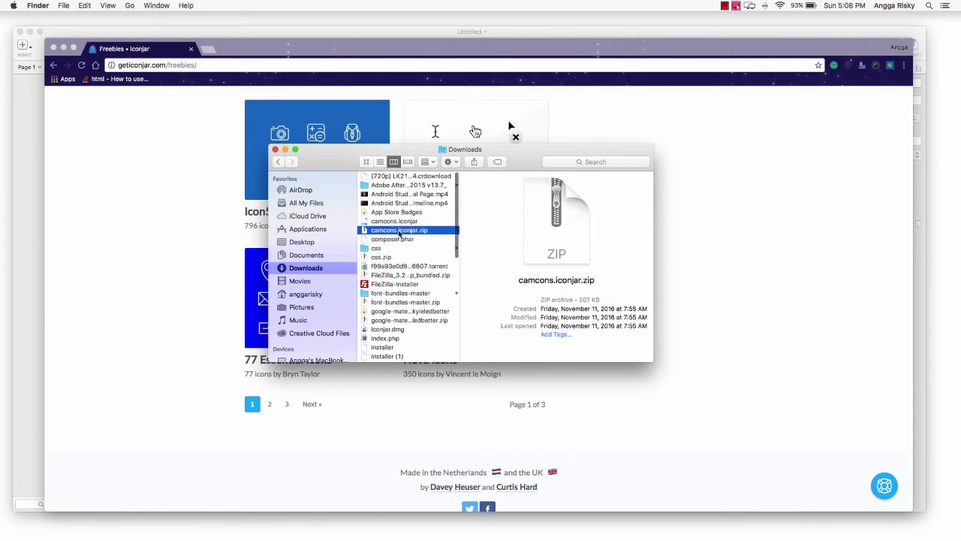
pyautogui.click(411, 222)
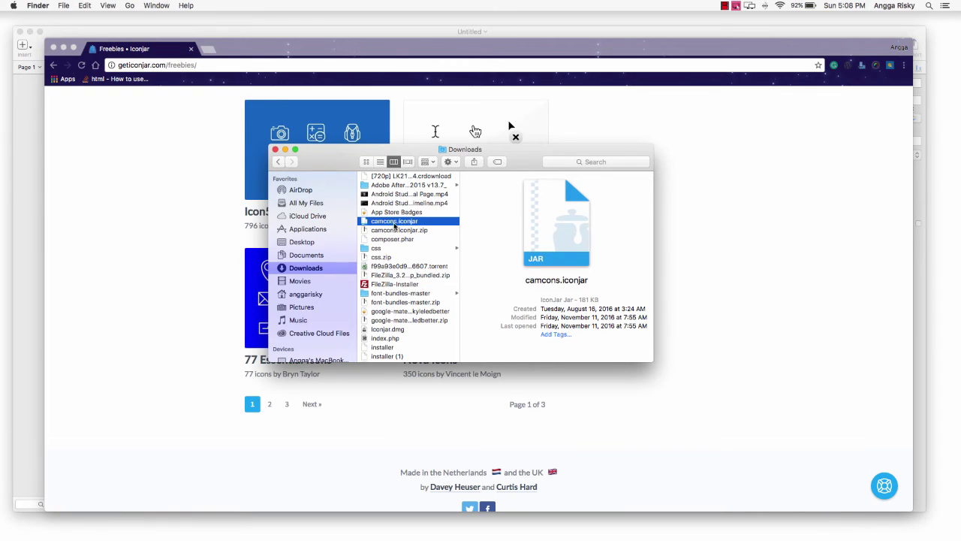
pyautogui.doubleClick(427, 224)
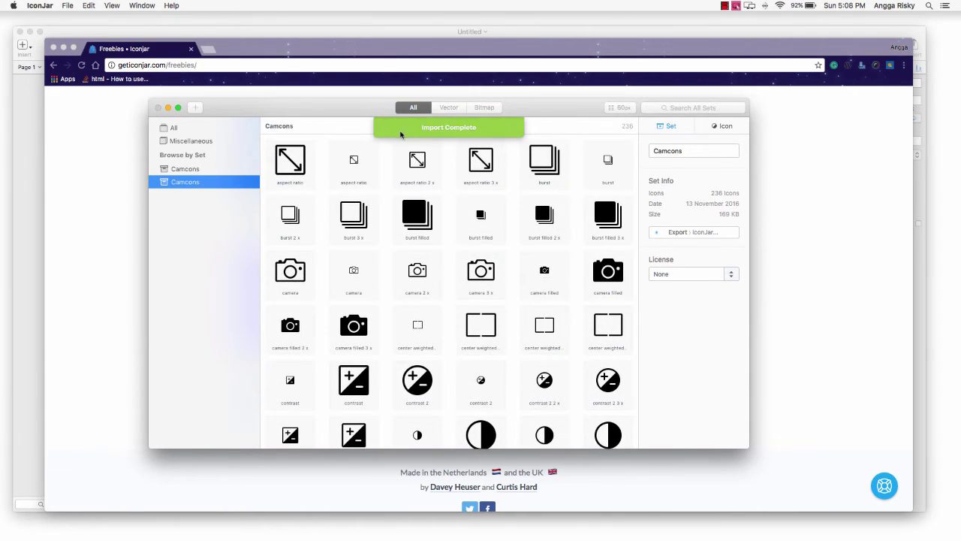
# Step: Delete the duplicate Camcons set, confirm with OK, and select the remaining set
pyautogui.click(189, 169)
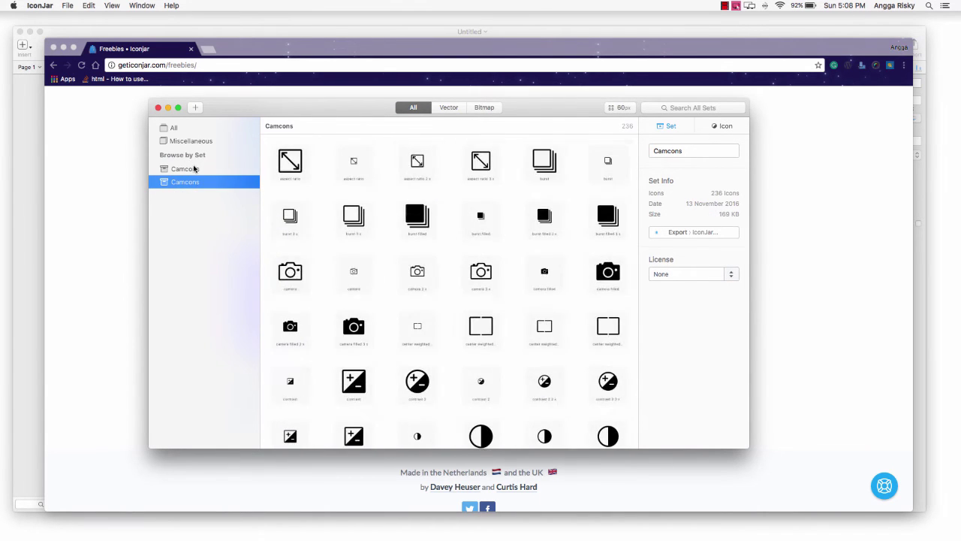
pyautogui.click(191, 172)
pyautogui.rightClick(192, 173)
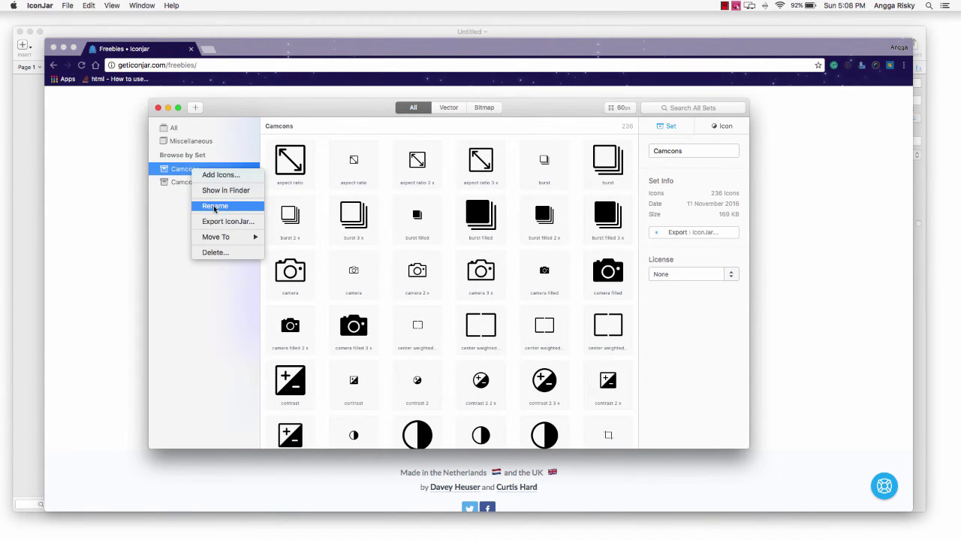
pyautogui.click(222, 254)
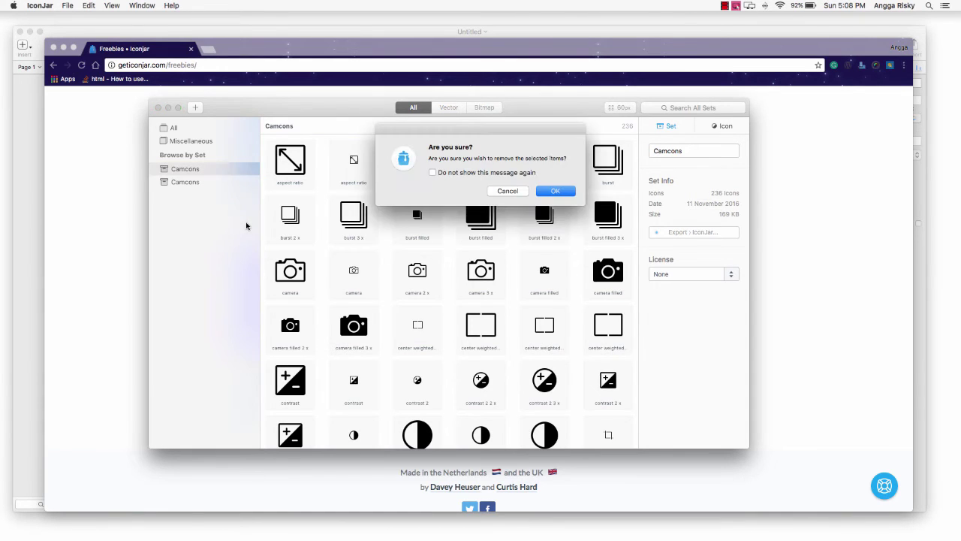
pyautogui.click(559, 191)
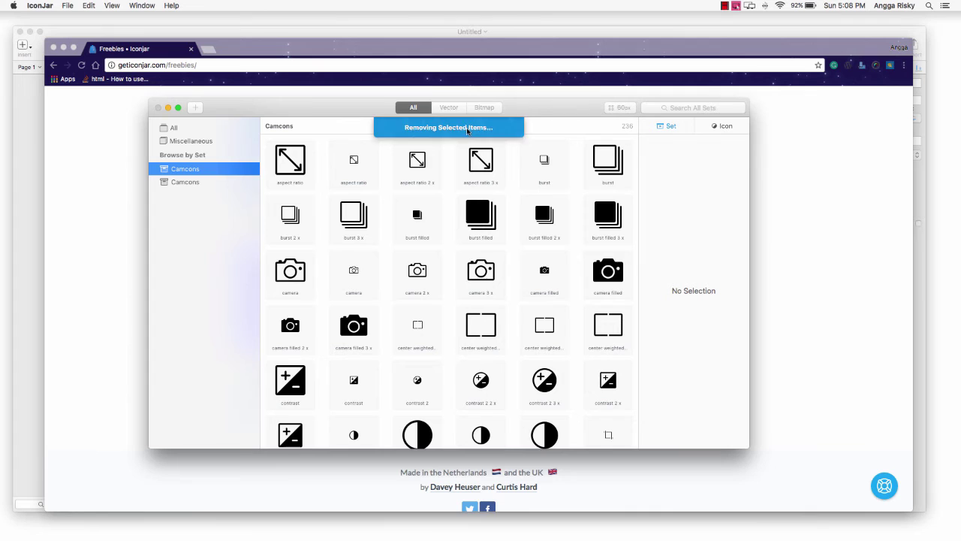
pyautogui.click(194, 169)
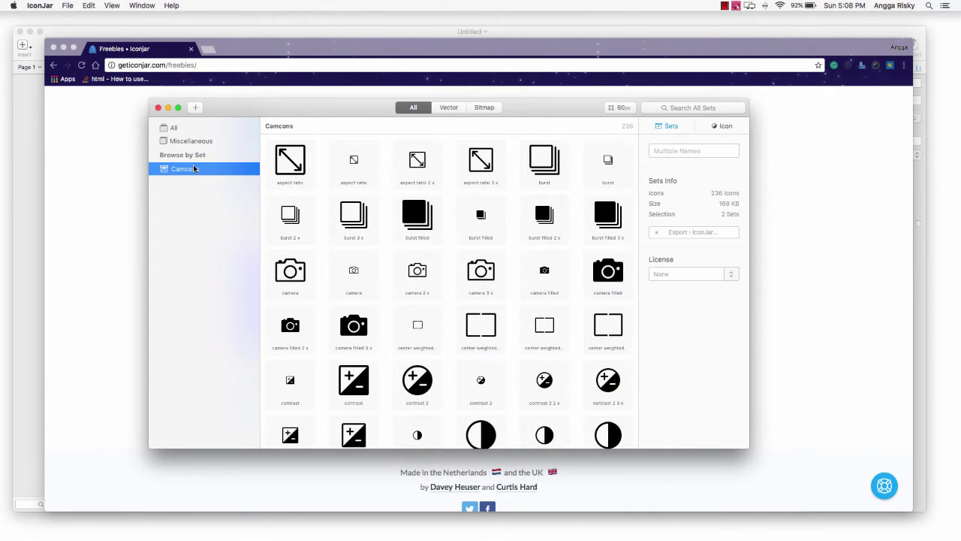
pyautogui.scroll(-3, 422, 207)
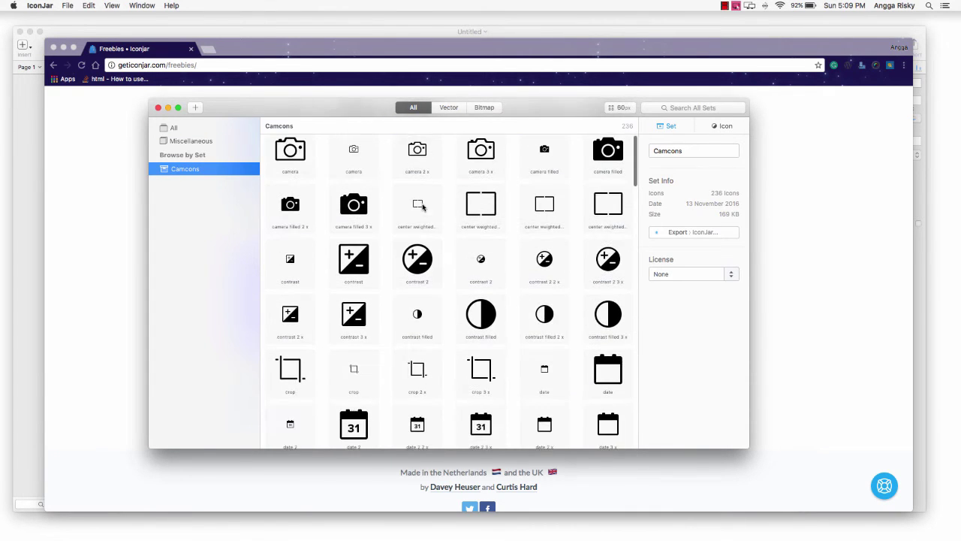
# Step: Revisit the Camcons card on Chrome's Freebies page, then Cmd-Tab through Sketch to IconJar
pyautogui.click(547, 54)
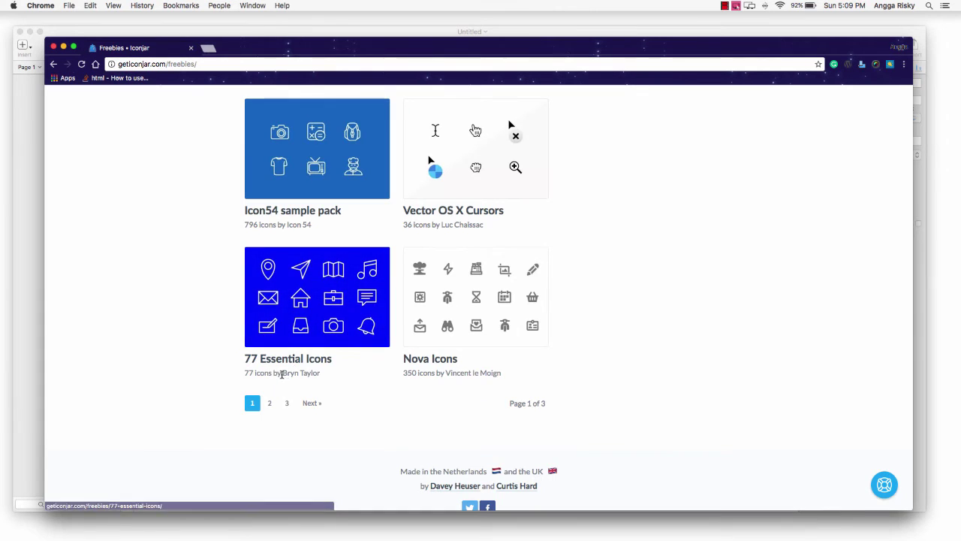
pyautogui.scroll(10, 323, 346)
pyautogui.scroll(-3, 298, 356)
pyautogui.scroll(4, 346, 345)
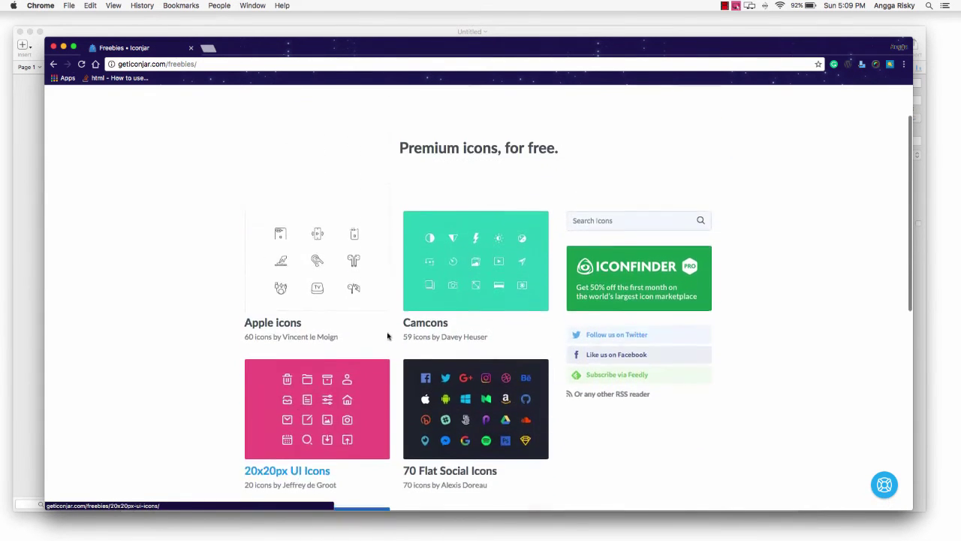
pyautogui.moveTo(454, 353); pyautogui.dragTo(403, 353)
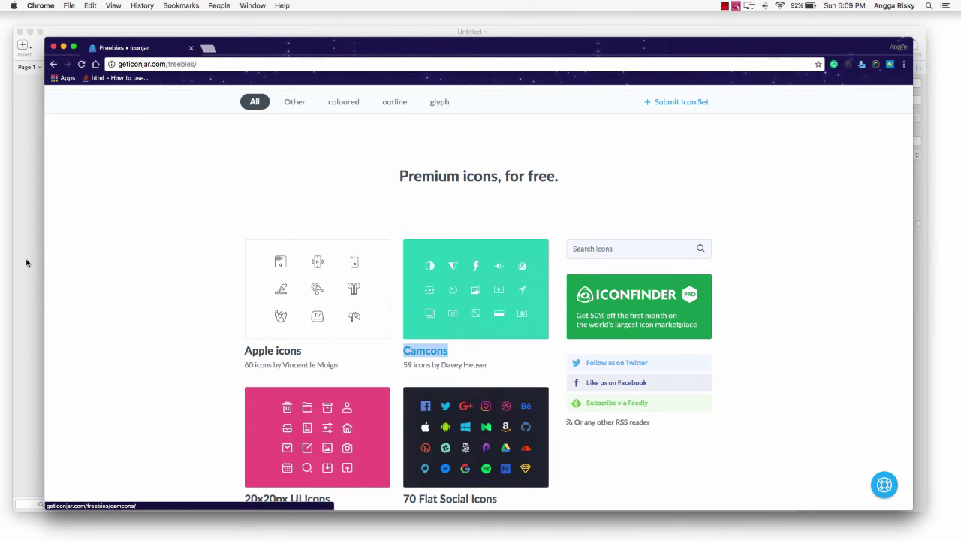
pyautogui.press('super+Tab')
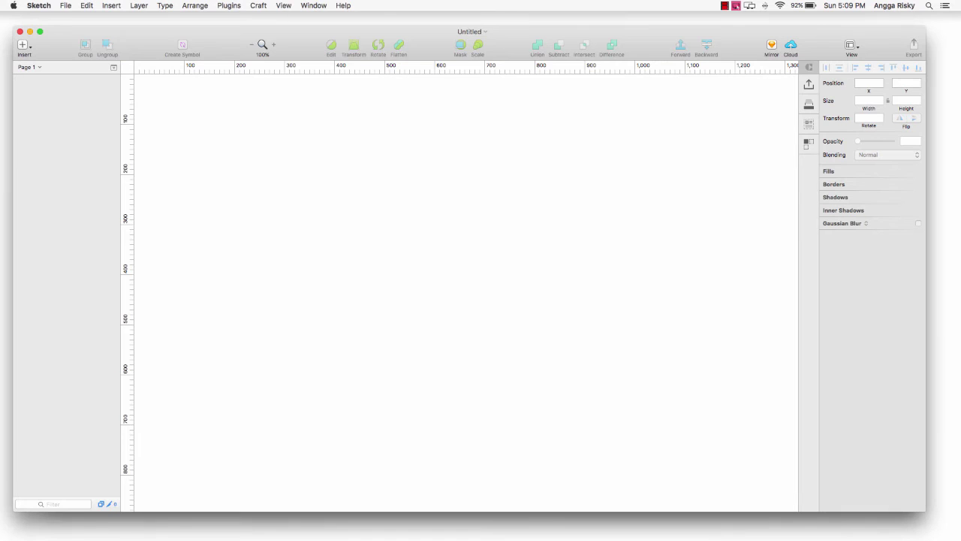
pyautogui.press('super+Tab')
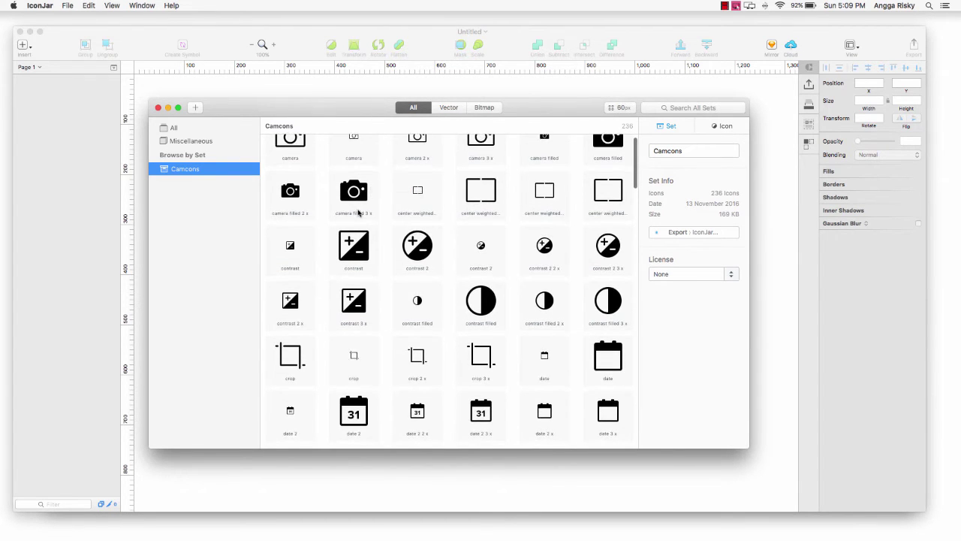
# Step: Scroll down the Camcons icon grid and select the photos icon
pyautogui.scroll(-5, 359, 213)
pyautogui.scroll(-1, 359, 213)
pyautogui.scroll(-5, 359, 213)
pyautogui.scroll(-3, 359, 213)
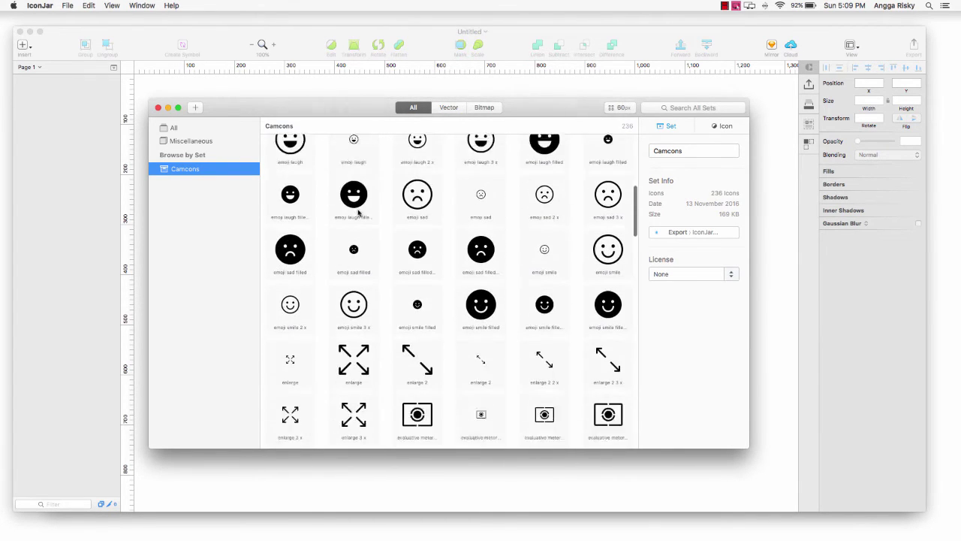
pyautogui.scroll(-2, 359, 213)
pyautogui.scroll(-2, 359, 213)
pyautogui.scroll(-3, 376, 225)
pyautogui.scroll(-2, 443, 240)
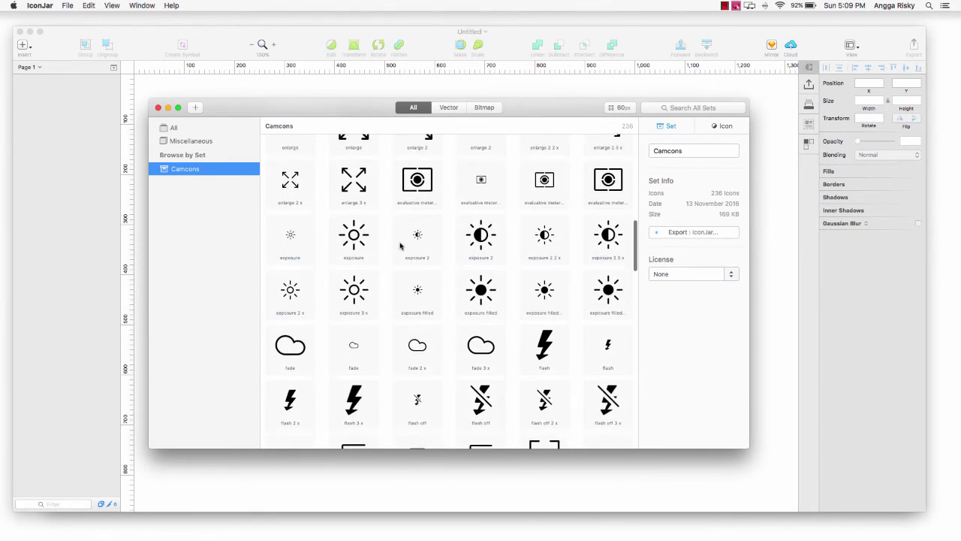
pyautogui.scroll(-3, 400, 246)
pyautogui.scroll(-3, 401, 247)
pyautogui.scroll(-3, 400, 247)
pyautogui.scroll(-2, 400, 246)
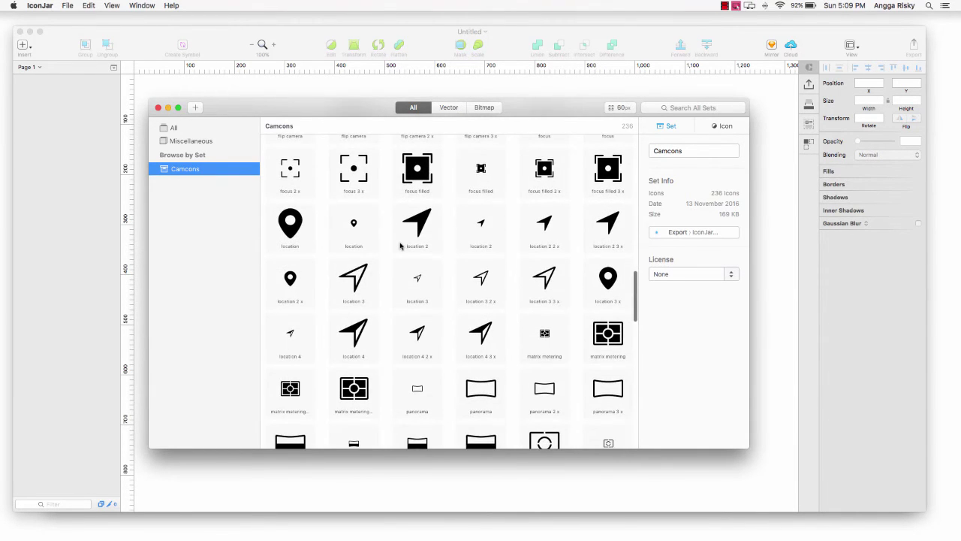
pyautogui.scroll(-2, 447, 272)
pyautogui.scroll(-1, 448, 273)
pyautogui.scroll(-3, 435, 248)
pyautogui.click(416, 172)
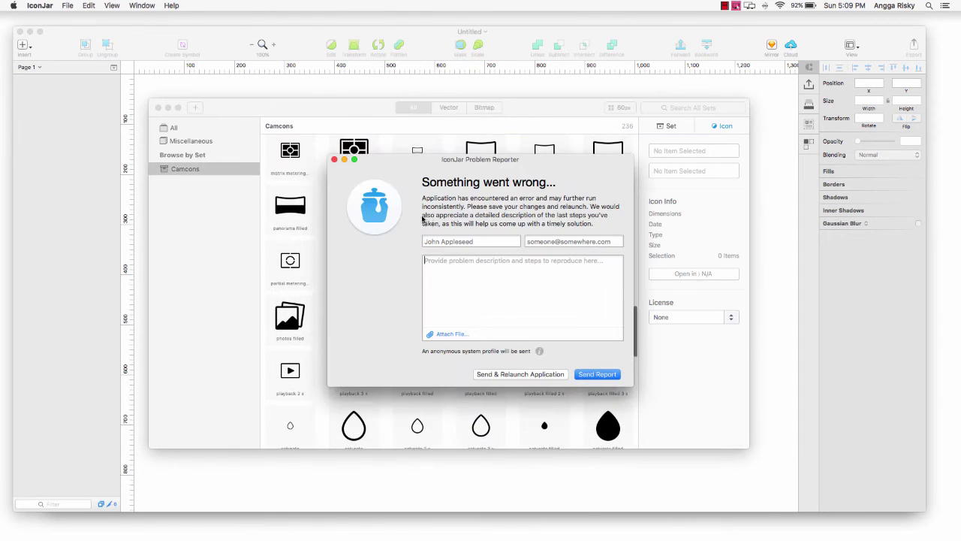
# Step: Dismiss the crash report and send the first Camcons photos icon to Sketch as document 'photos'
pyautogui.click(334, 159)
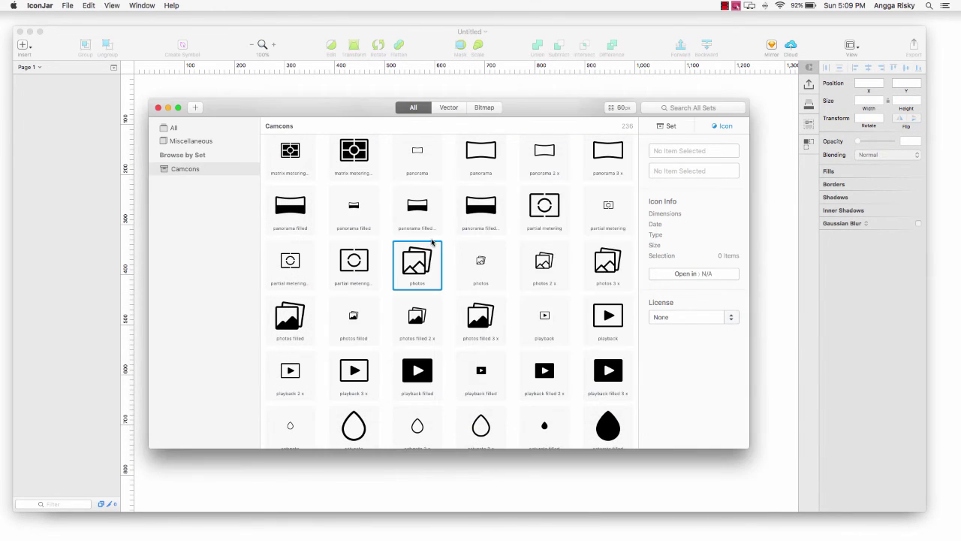
pyautogui.click(495, 263)
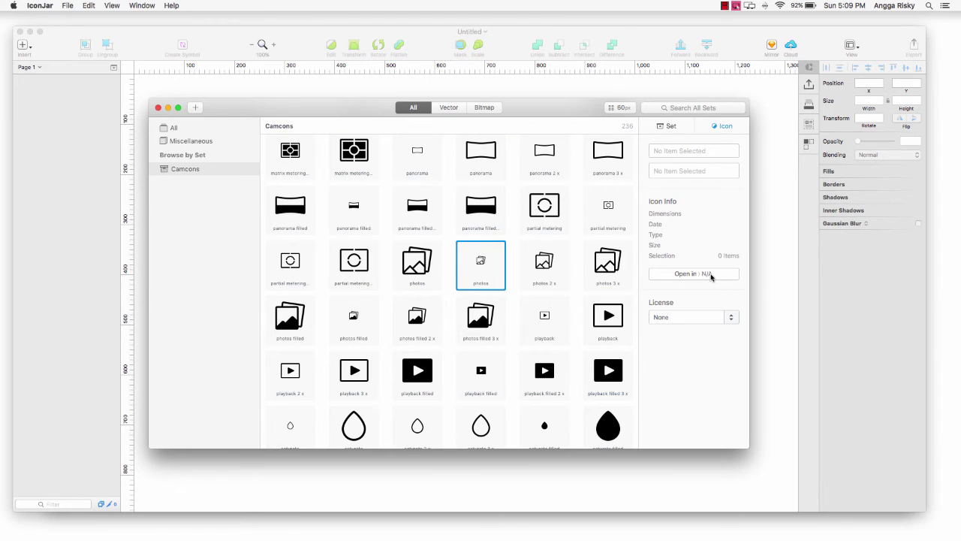
pyautogui.press('Left')
pyautogui.click(727, 265)
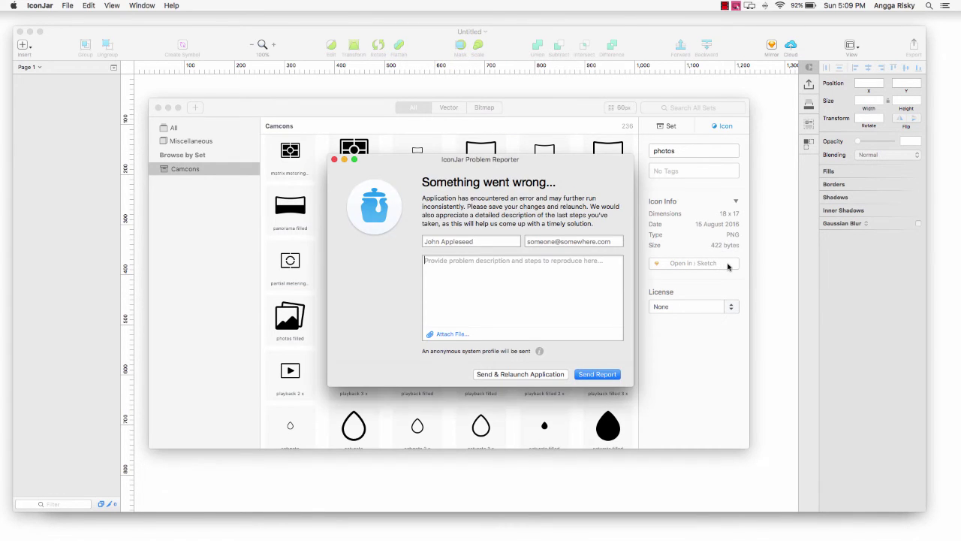
pyautogui.click(335, 160)
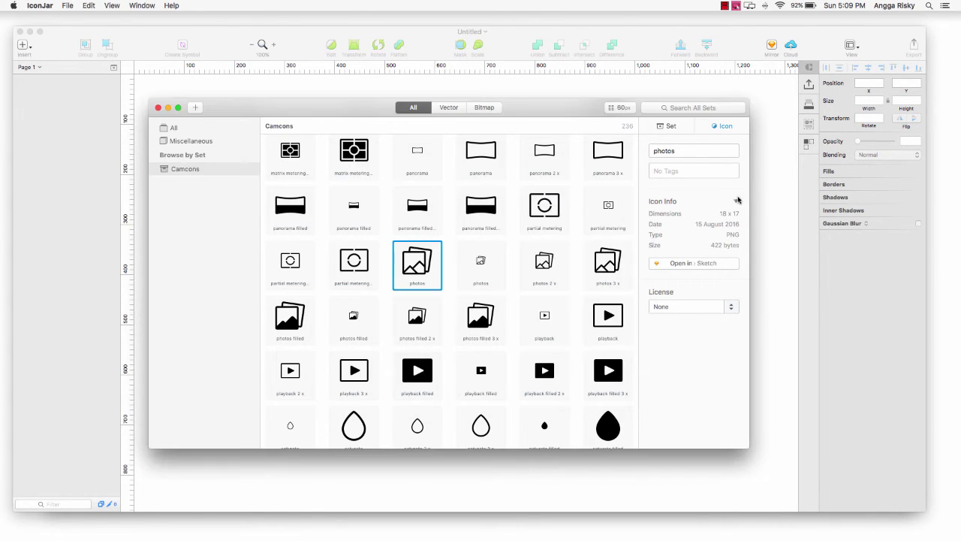
pyautogui.click(731, 267)
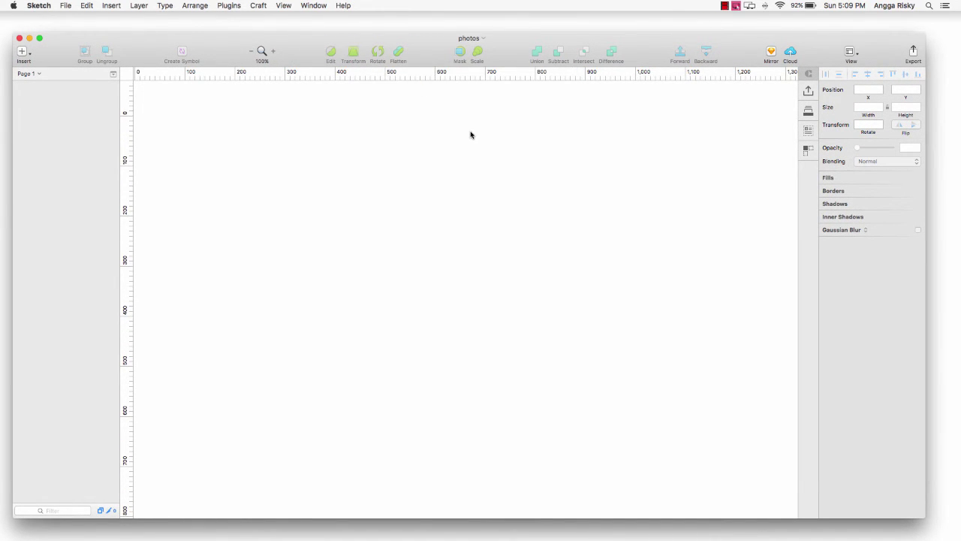
# Step: Zoom out so the imported photos shape looks small, copy it, then deselect it
pyautogui.scroll(-1, 471, 135)
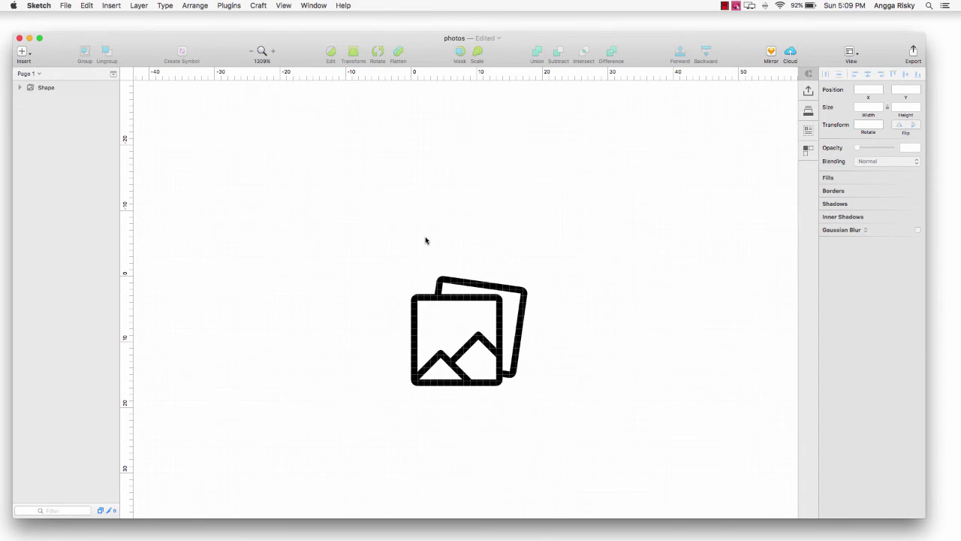
pyautogui.press('super+minus')
pyautogui.press('super+minus')
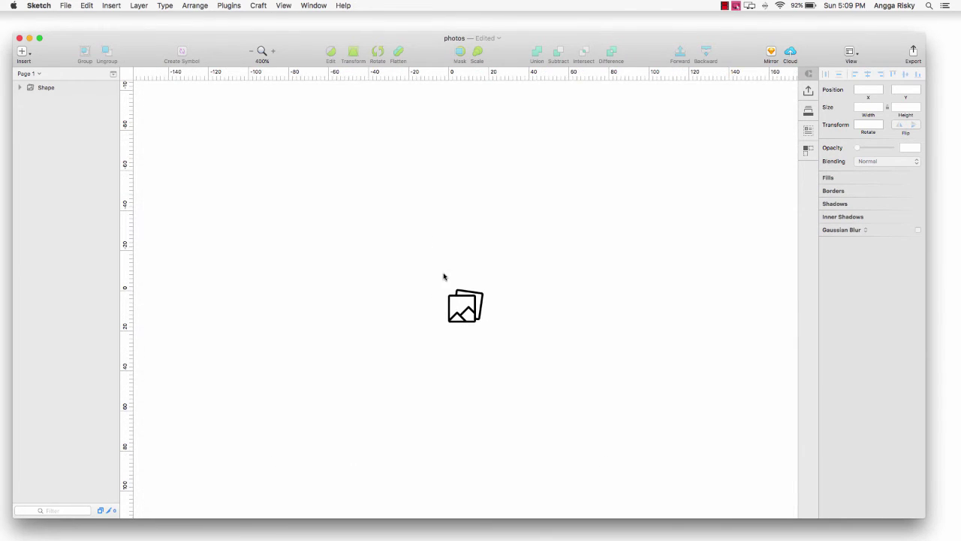
pyautogui.scroll(-2, 444, 275)
pyautogui.click(440, 279)
pyautogui.press('super+c')
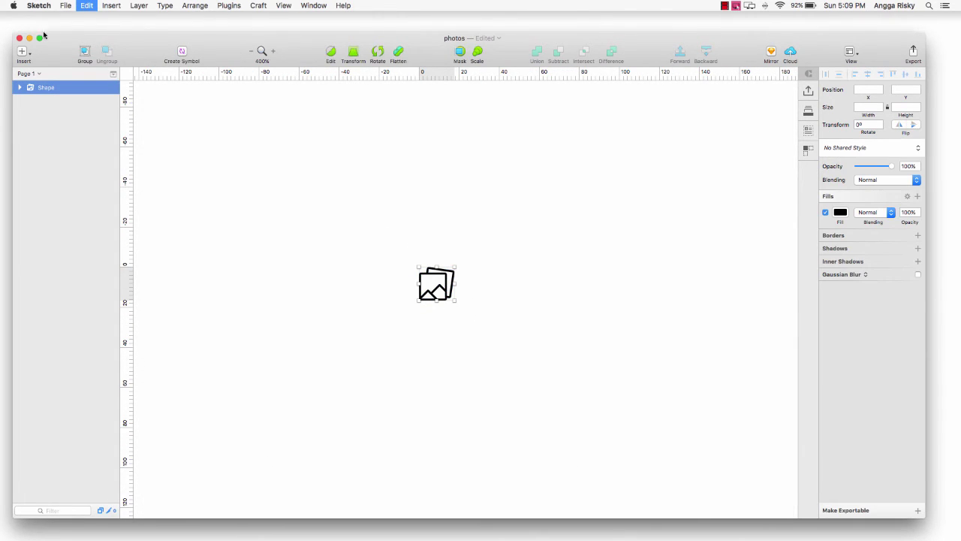
pyautogui.moveTo(83, 42); pyautogui.dragTo(85, 75)
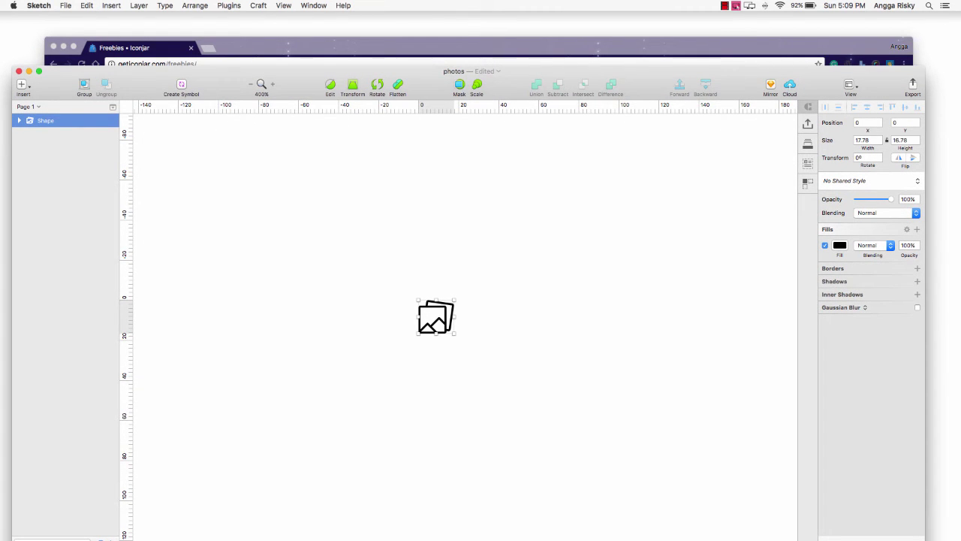
pyautogui.click(314, 234)
pyautogui.moveTo(304, 74); pyautogui.dragTo(305, 35)
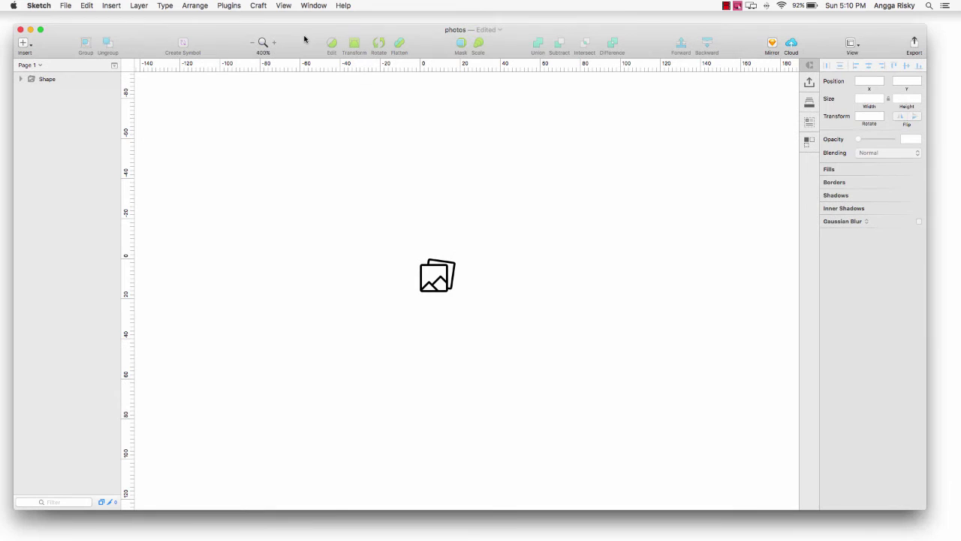
# Step: Insert an iPhone 7 artboard and zoom out to see it whole
pyautogui.click(24, 43)
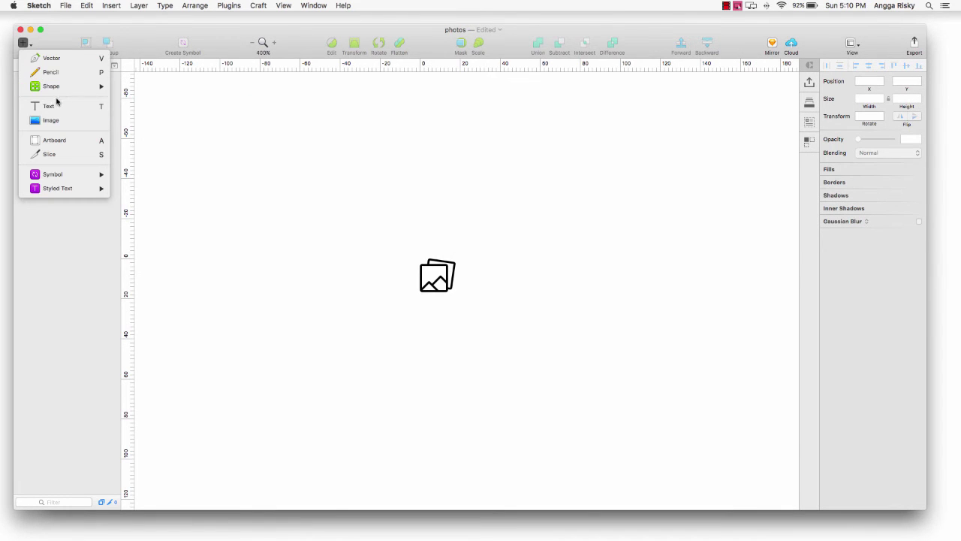
pyautogui.click(58, 141)
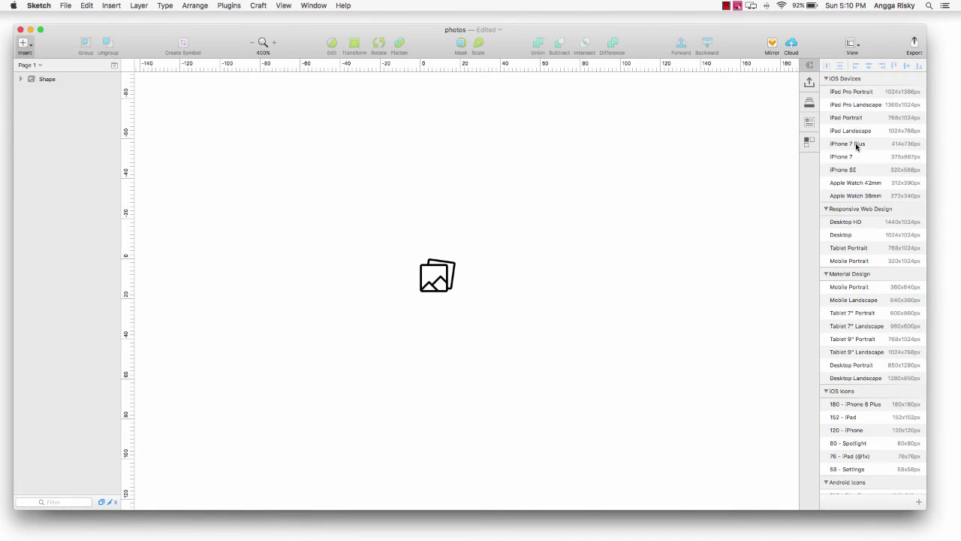
pyautogui.click(855, 157)
pyautogui.scroll(1, 446, 271)
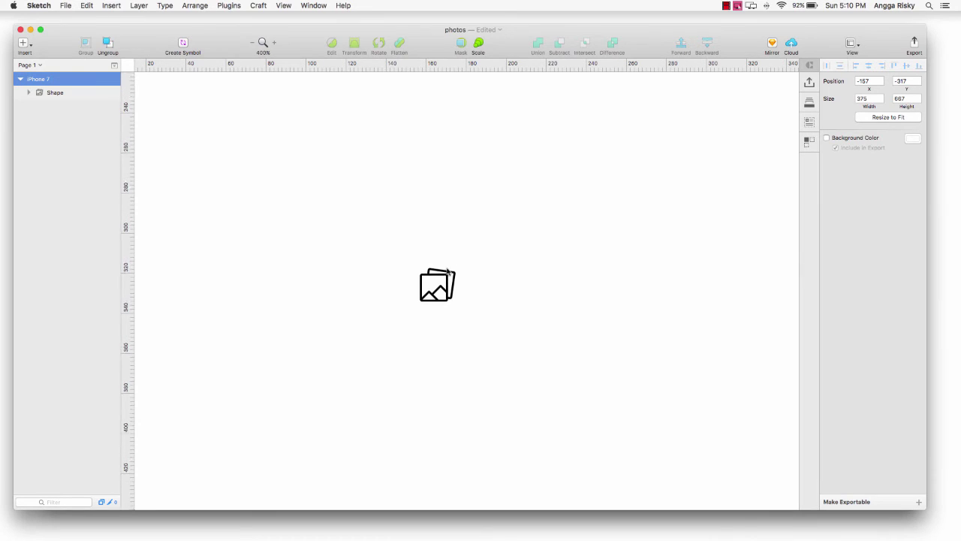
pyautogui.scroll(1, 447, 271)
pyautogui.press('super+minus')
pyautogui.press('super+minus')
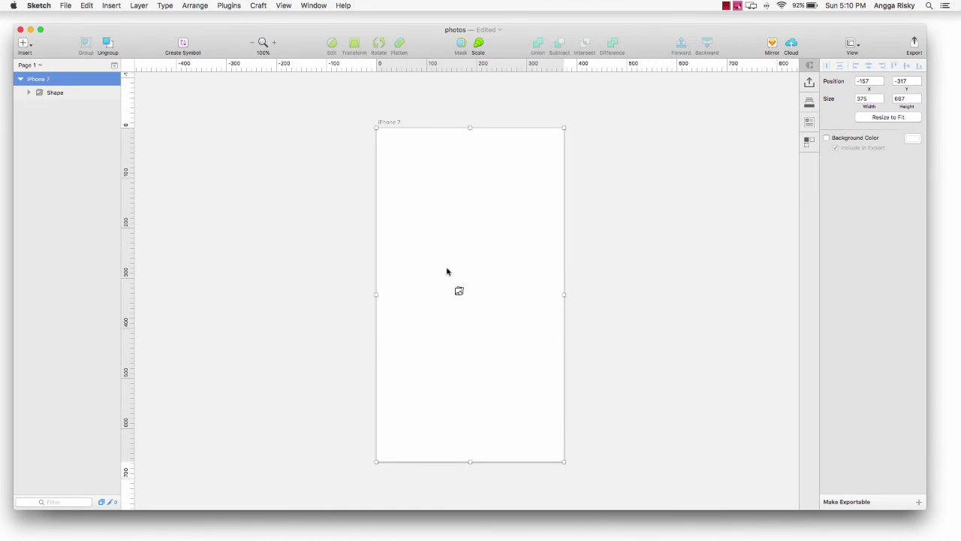
# Step: Enlarge the photos icon to about 218 by 206 and centre it on the artboard
pyautogui.click(590, 322)
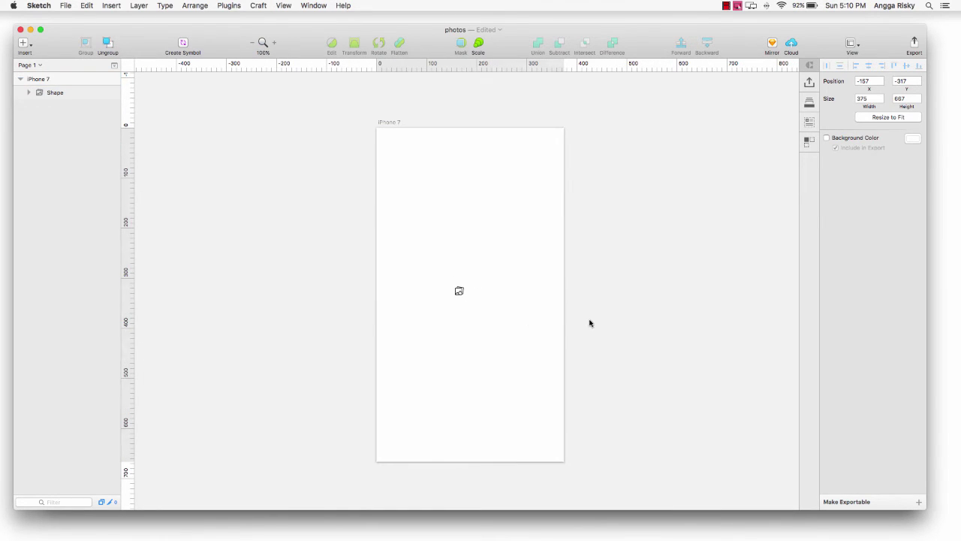
pyautogui.click(460, 293)
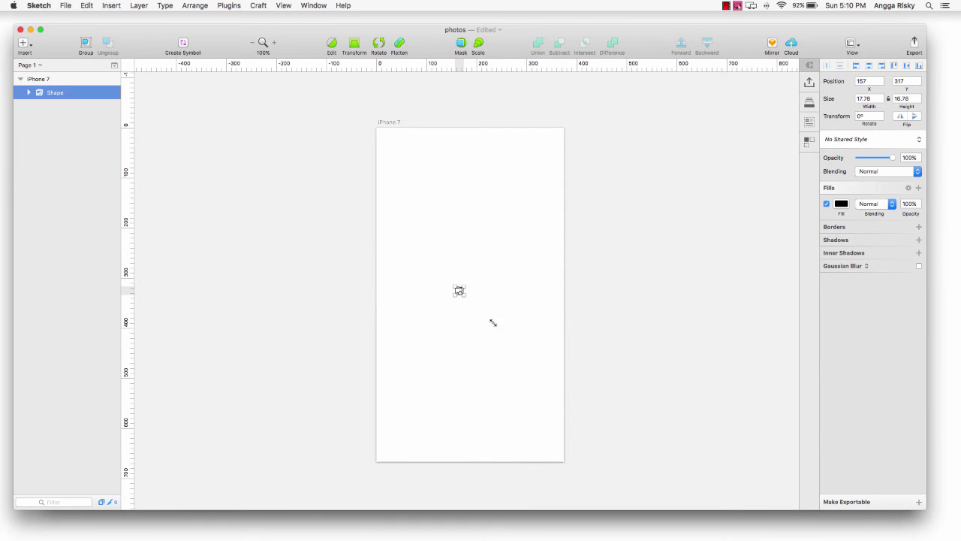
pyautogui.moveTo(493, 323); pyautogui.dragTo(564, 389)
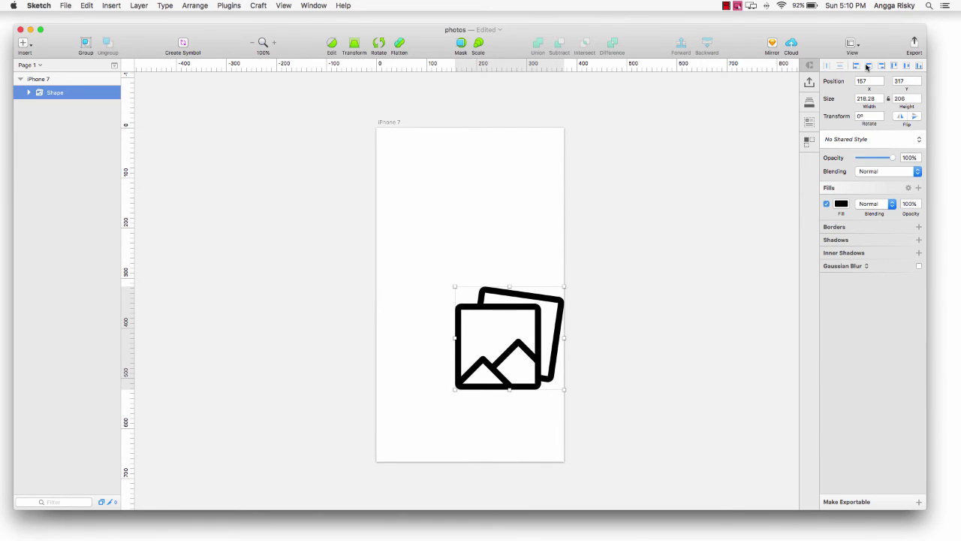
pyautogui.click(869, 66)
pyautogui.click(907, 66)
pyautogui.scroll(-1, 622, 217)
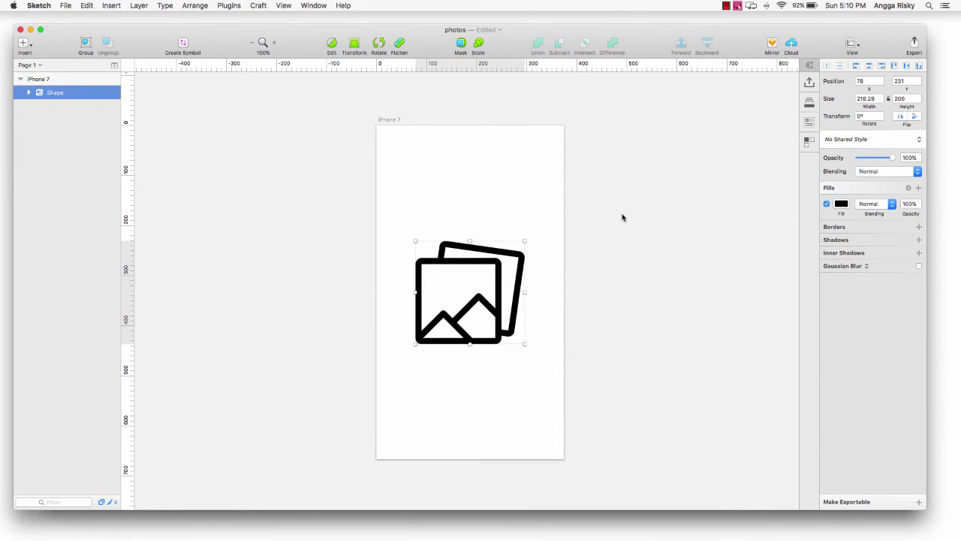
# Step: Try linear, radial and angular gradient fills on the photos icon
pyautogui.click(837, 208)
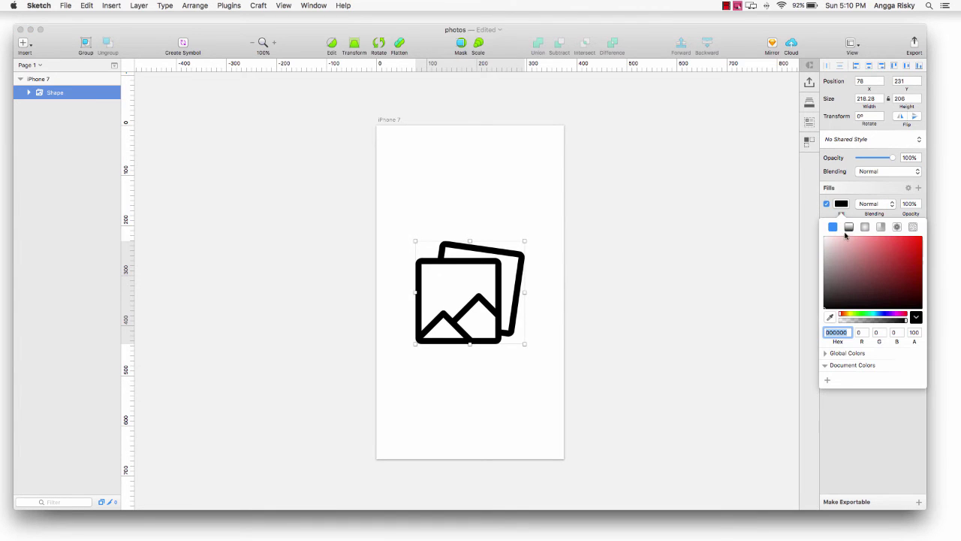
pyautogui.click(862, 226)
pyautogui.click(865, 227)
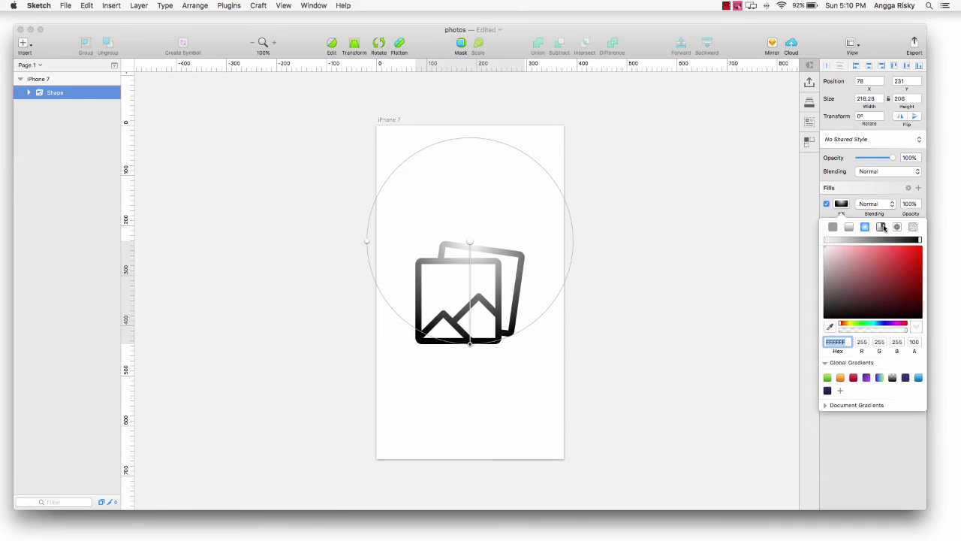
pyautogui.click(882, 227)
pyautogui.click(842, 207)
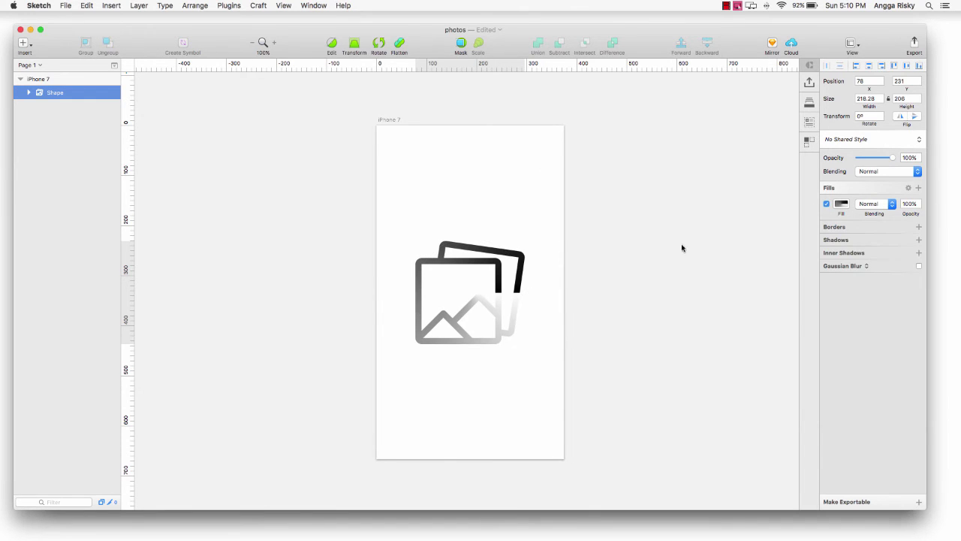
# Step: Apply the red preset linear gradient to the photos icon and switch back to IconJar
pyautogui.click(841, 205)
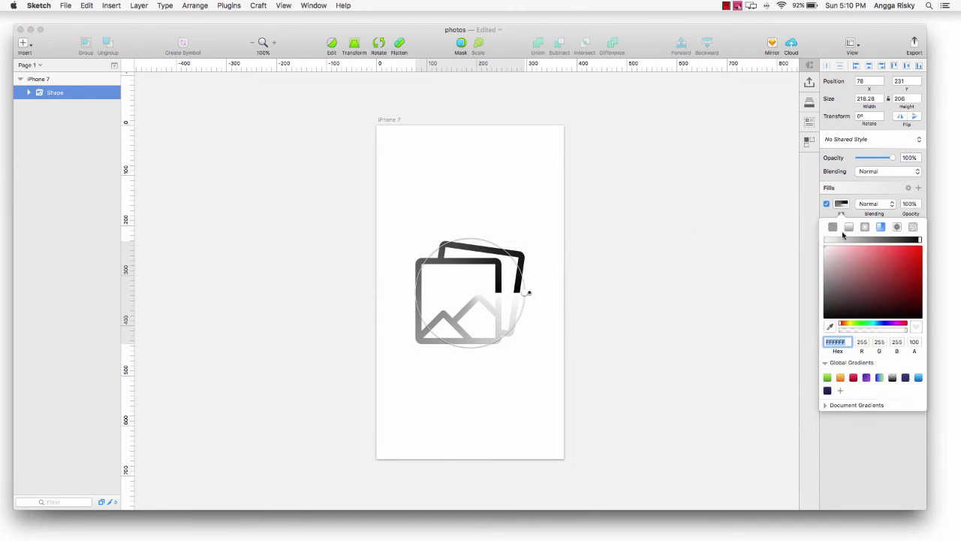
pyautogui.click(849, 227)
pyautogui.click(854, 396)
pyautogui.click(752, 321)
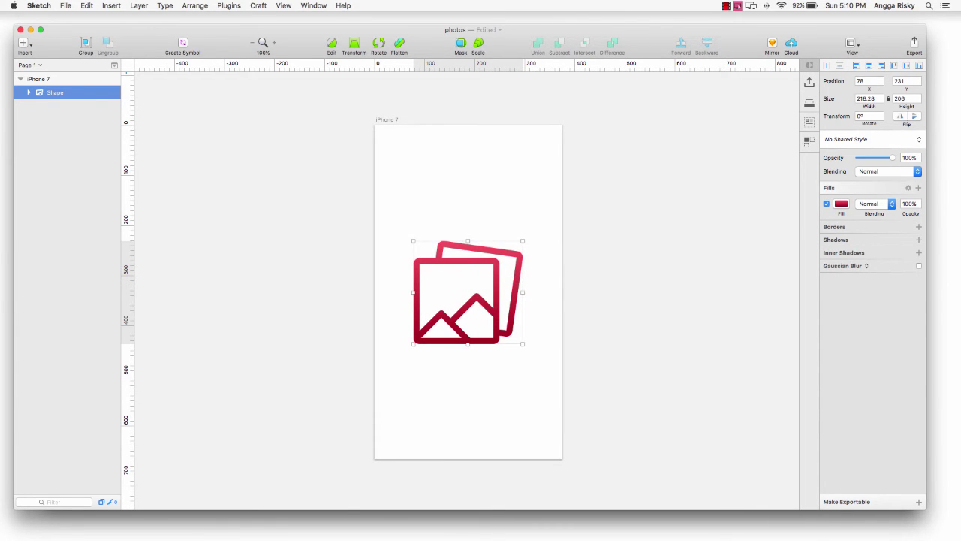
pyautogui.press('super+Tab')
# Step: Find exposure 2 in the Camcons grid, dismiss the crash report, and send it to Sketch
pyautogui.scroll(-2, 434, 213)
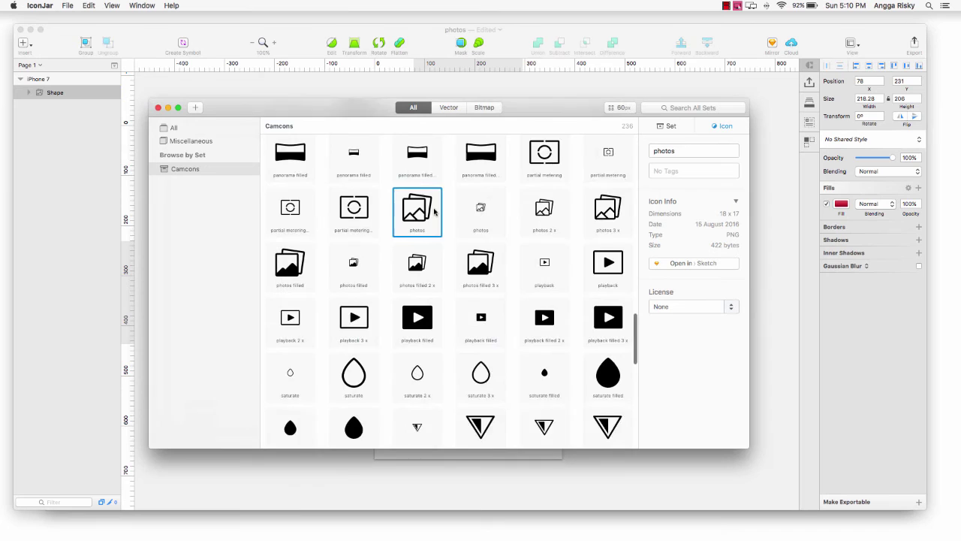
pyautogui.scroll(-2, 435, 213)
pyautogui.scroll(-3, 434, 213)
pyautogui.scroll(-2, 450, 226)
pyautogui.scroll(-2, 490, 257)
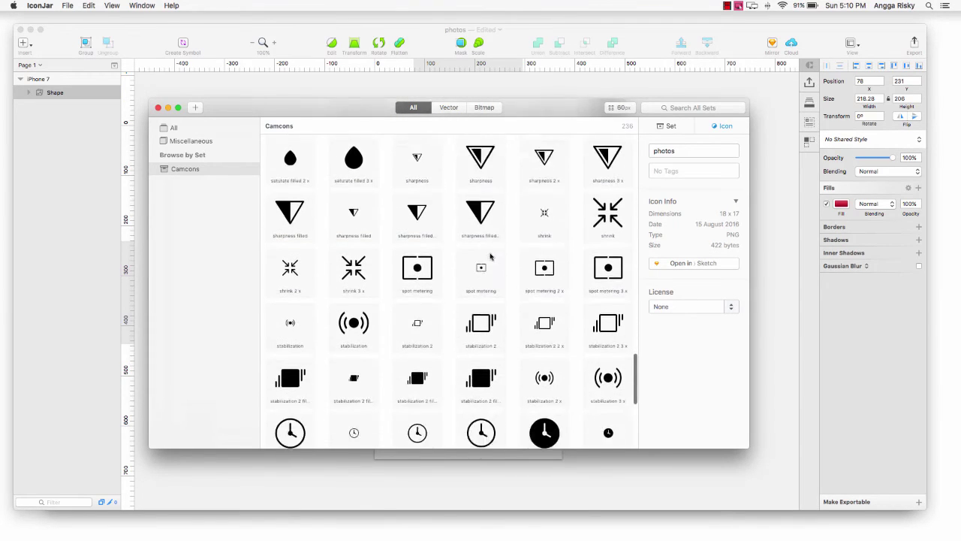
pyautogui.scroll(-2, 521, 350)
pyautogui.scroll(-3, 522, 350)
pyautogui.scroll(-2, 524, 347)
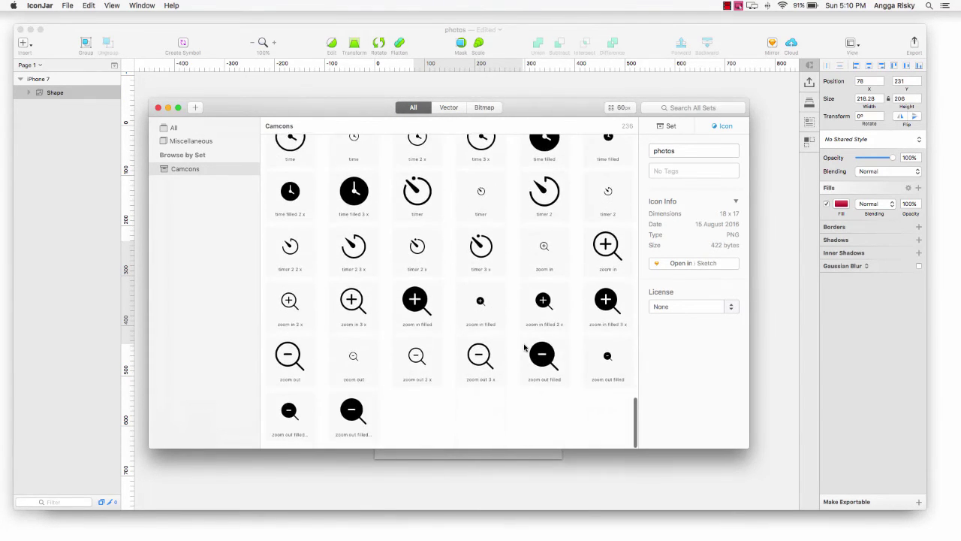
pyautogui.scroll(5, 518, 344)
pyautogui.scroll(5, 473, 331)
pyautogui.scroll(2, 442, 320)
pyautogui.scroll(2, 442, 321)
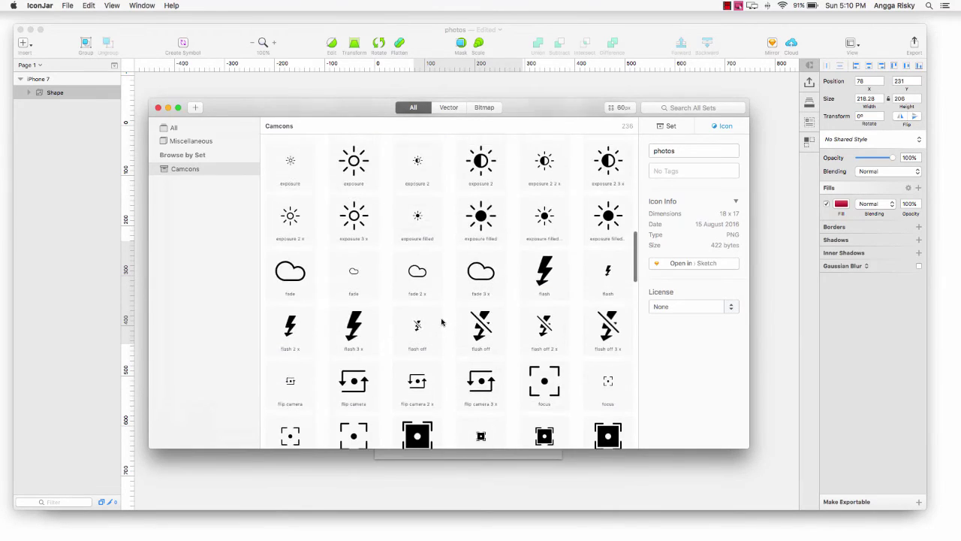
pyautogui.scroll(2, 441, 321)
pyautogui.click(494, 288)
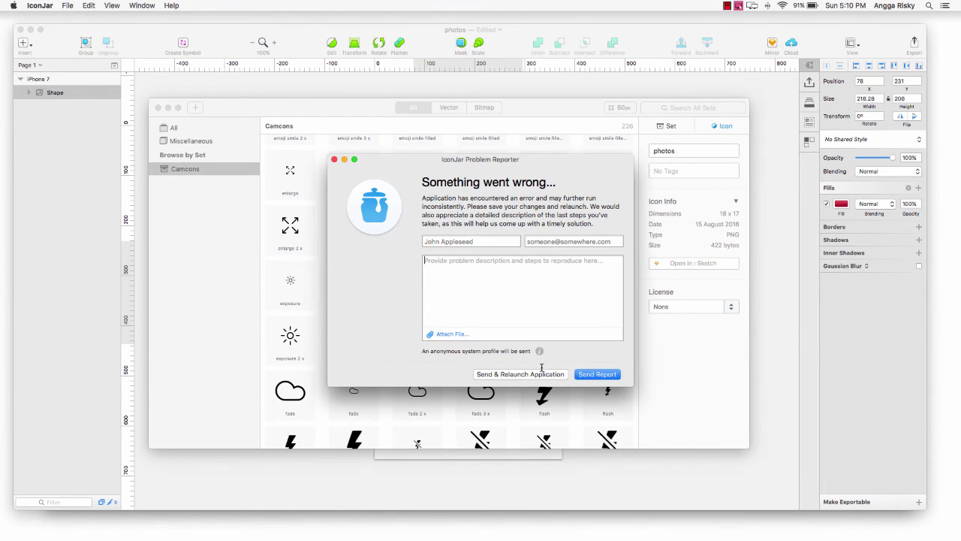
pyautogui.click(335, 159)
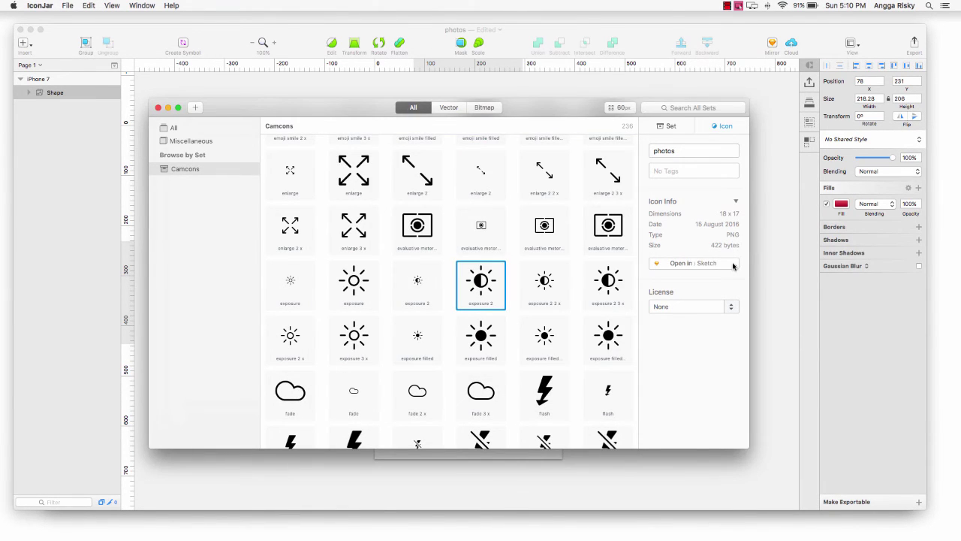
pyautogui.click(735, 268)
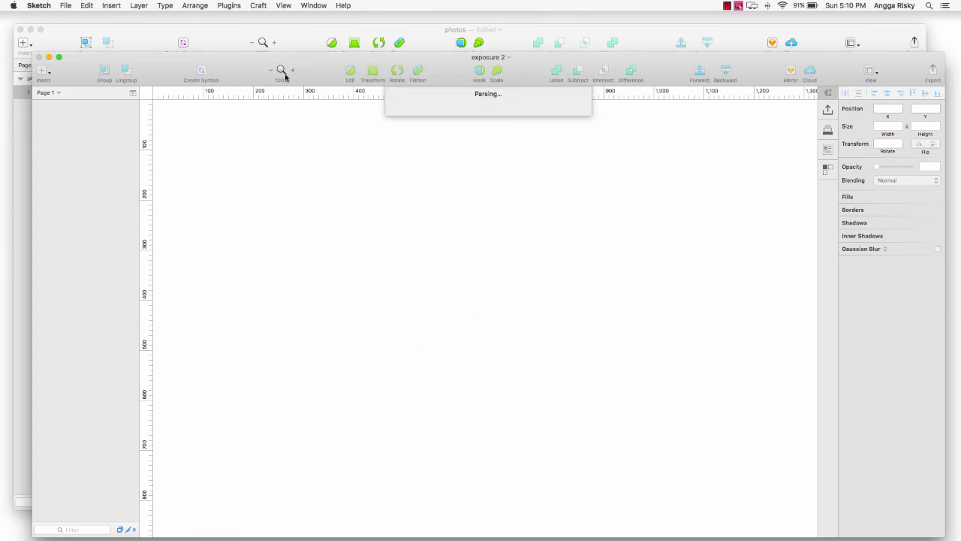
# Step: Copy the exposure sun icon into the photos artboard and shrink it to about 38 by 38
pyautogui.press('super+a')
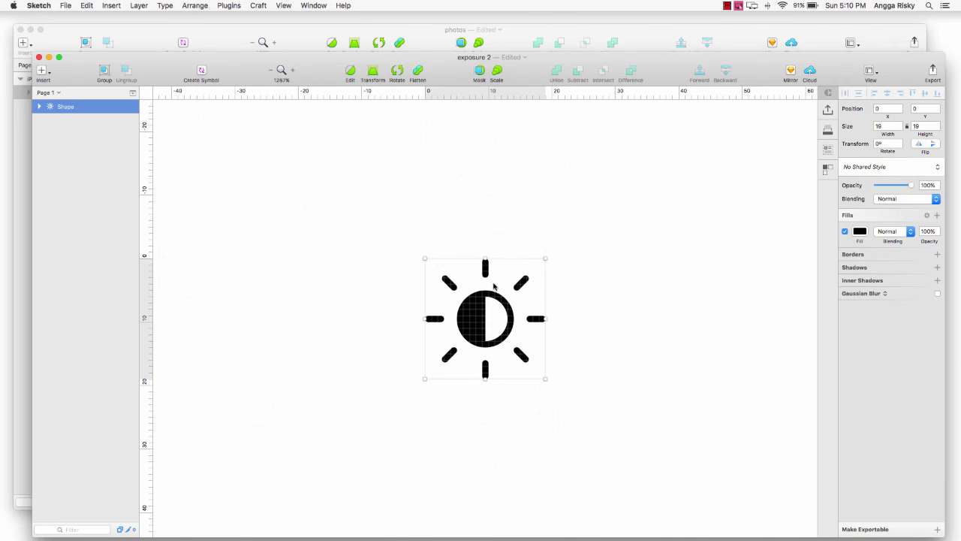
pyautogui.press('super+grave')
pyautogui.press('super+v')
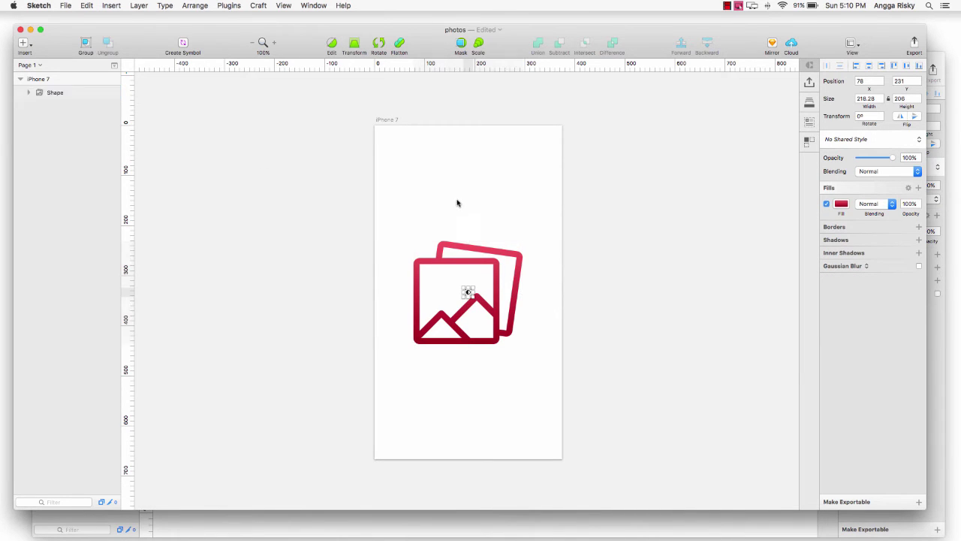
pyautogui.moveTo(475, 299)
pyautogui.mouseDown()
pyautogui.moveTo(518, 342)
pyautogui.moveTo(520, 183)
pyautogui.mouseUp()
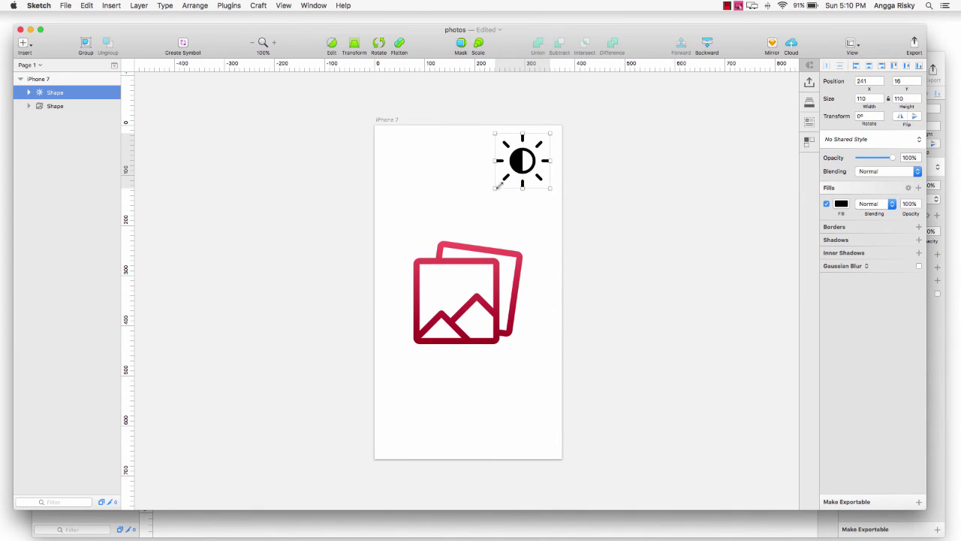
pyautogui.moveTo(496, 186); pyautogui.dragTo(543, 142)
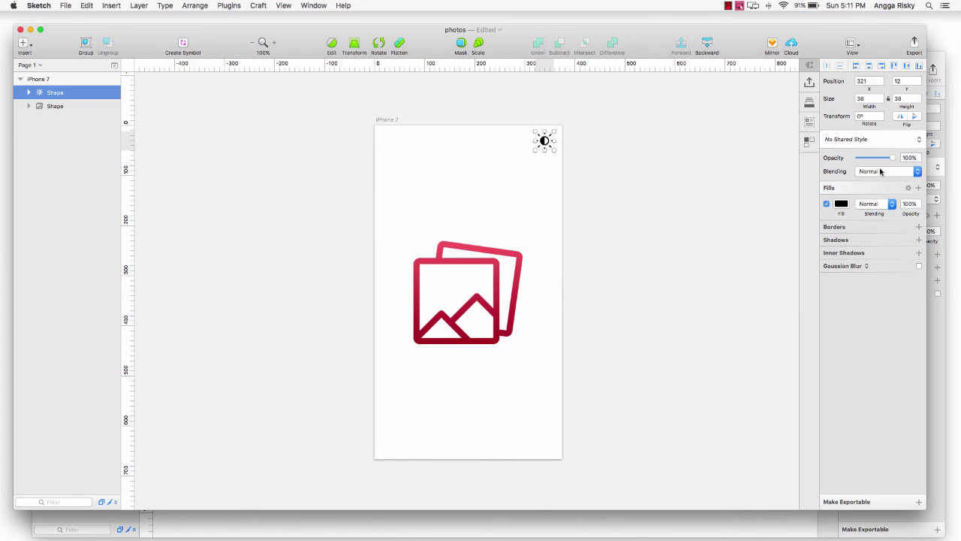
# Step: Recolour the exposure icon's fill light blue (#60A5EC) and deselect it
pyautogui.click(842, 203)
pyautogui.moveTo(863, 317); pyautogui.dragTo(879, 314)
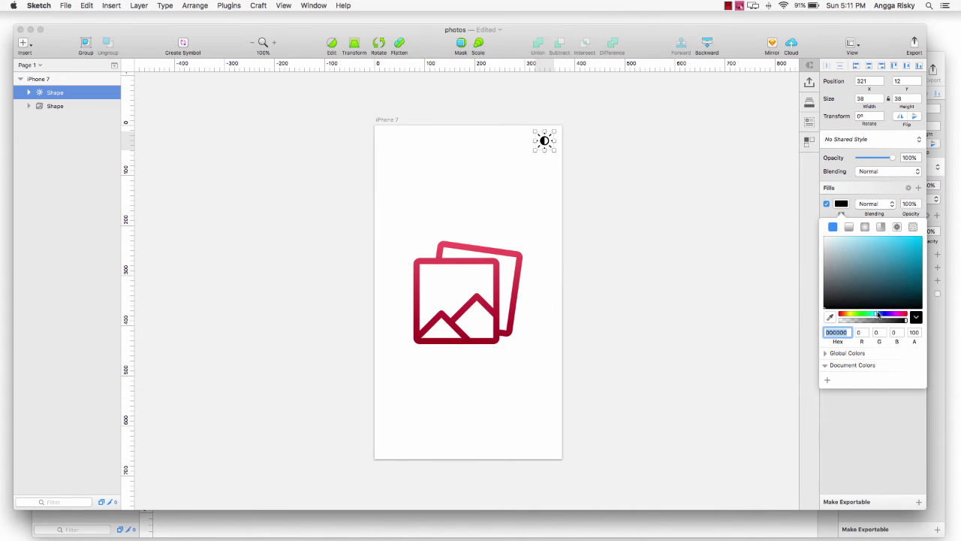
pyautogui.click(882, 242)
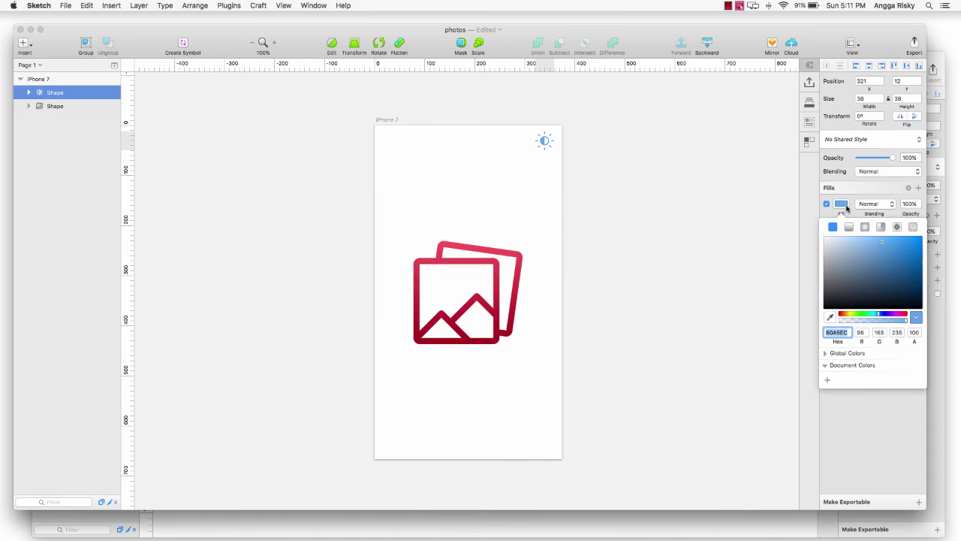
pyautogui.click(729, 200)
pyautogui.click(595, 203)
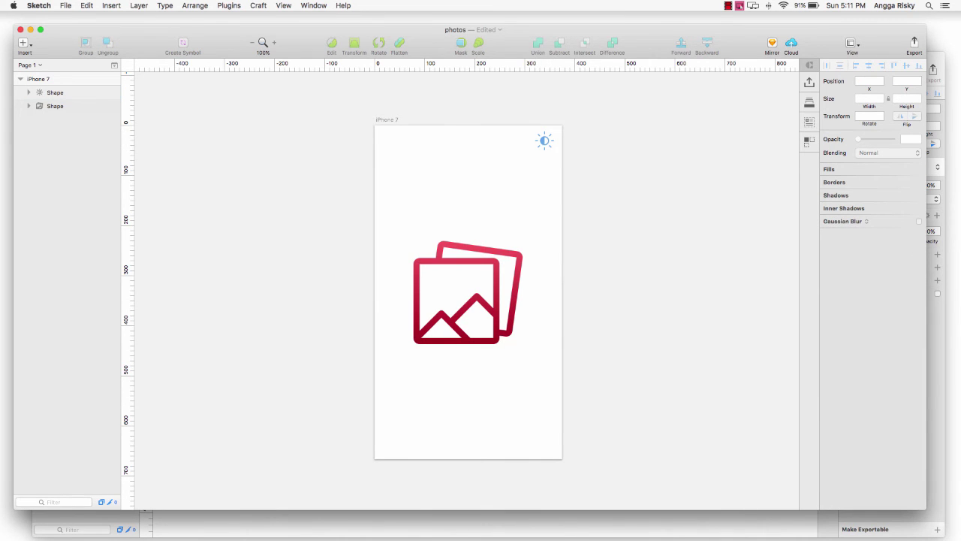
# Step: Start importing into a new icon set named Angga's Icons
pyautogui.press('super+Tab')
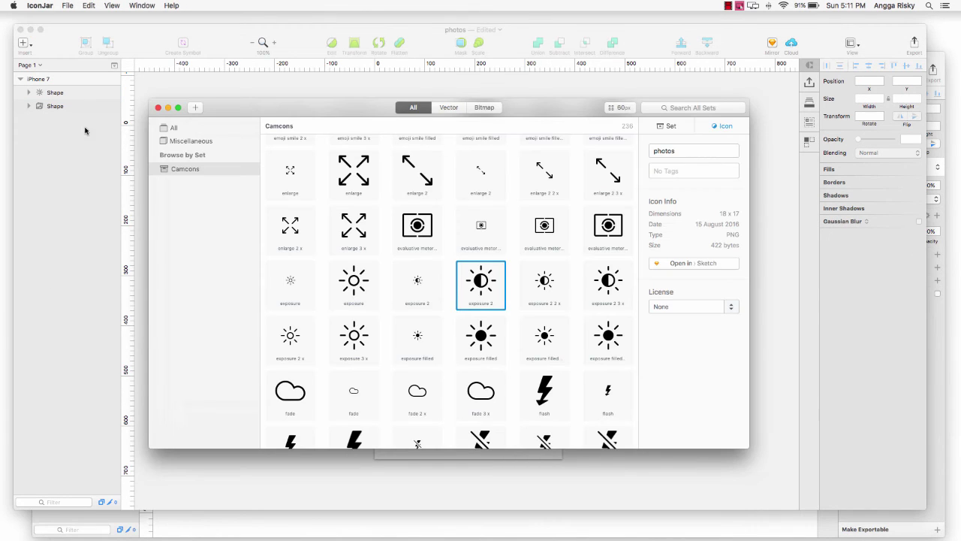
pyautogui.click(226, 169)
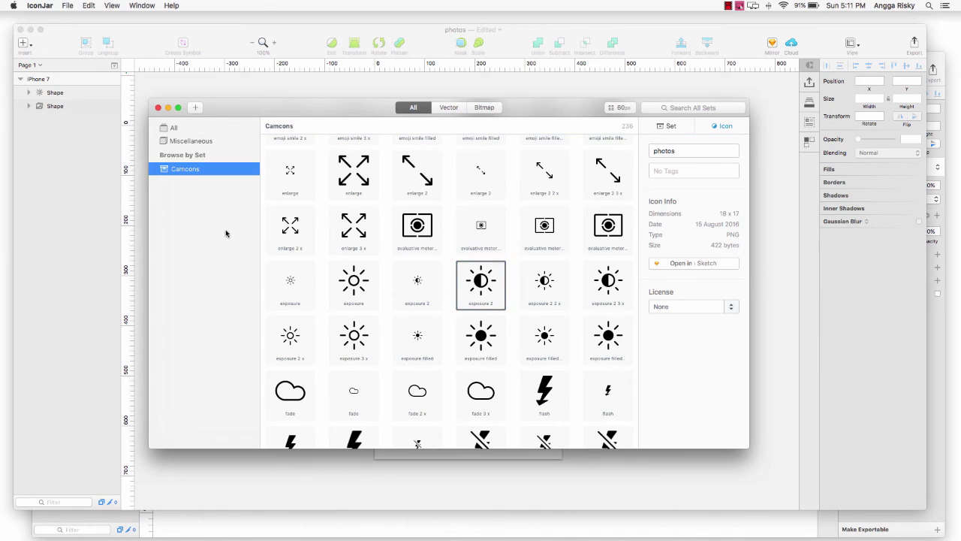
pyautogui.click(199, 109)
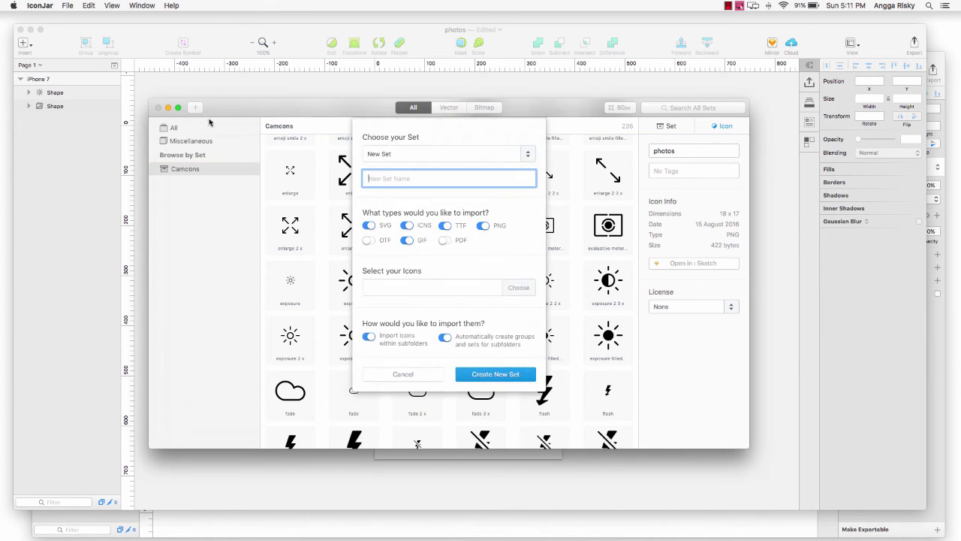
pyautogui.click(455, 154)
pyautogui.click(393, 154)
pyautogui.click(391, 177)
pyautogui.write("Angga's Icons")
# Step: Exclude ICNS and SVG files, choose my avatar.png from Pictures, and create the set
pyautogui.click(408, 225)
pyautogui.click(369, 225)
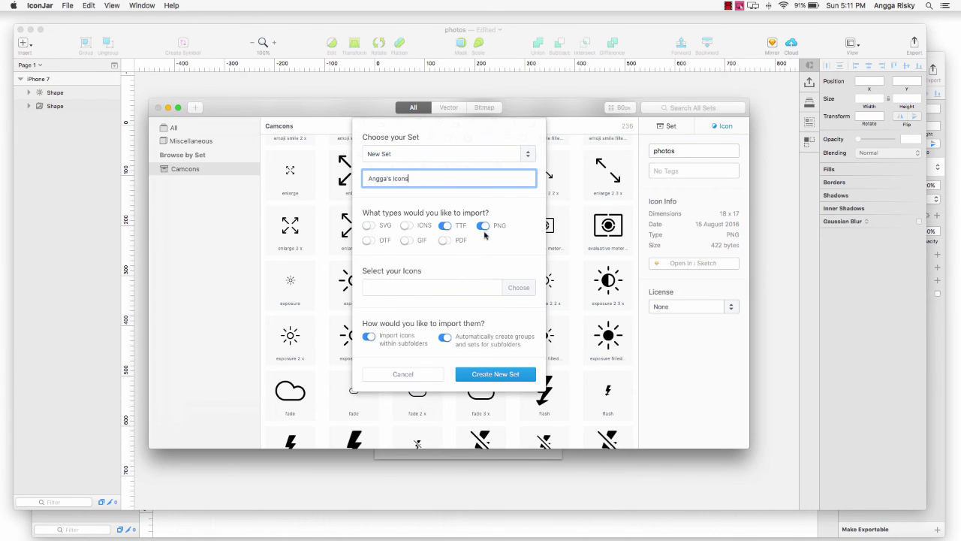
pyautogui.click(471, 289)
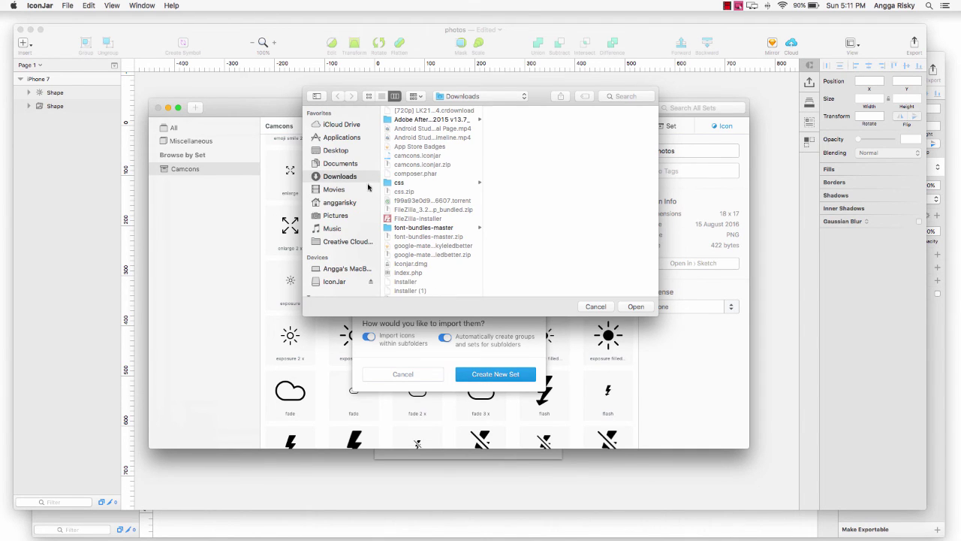
pyautogui.click(344, 217)
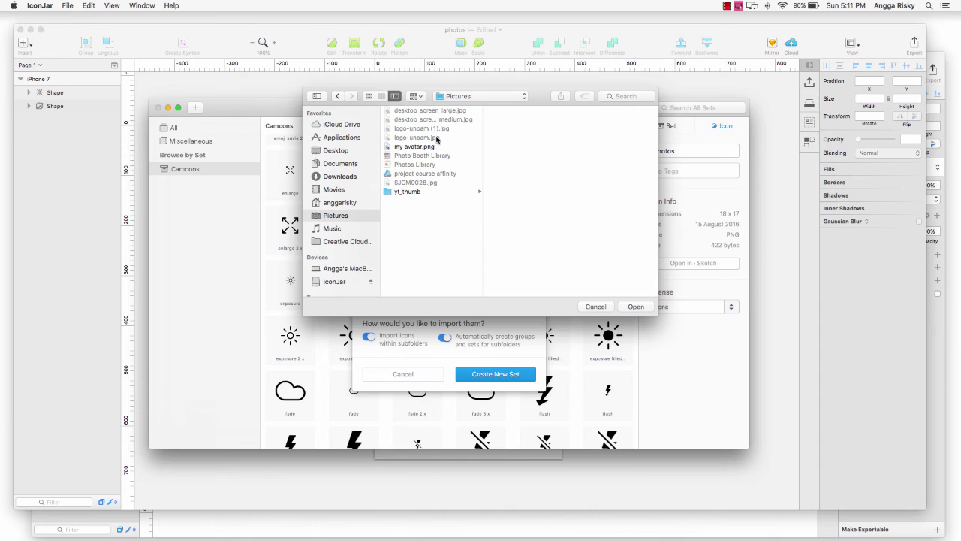
pyautogui.click(431, 148)
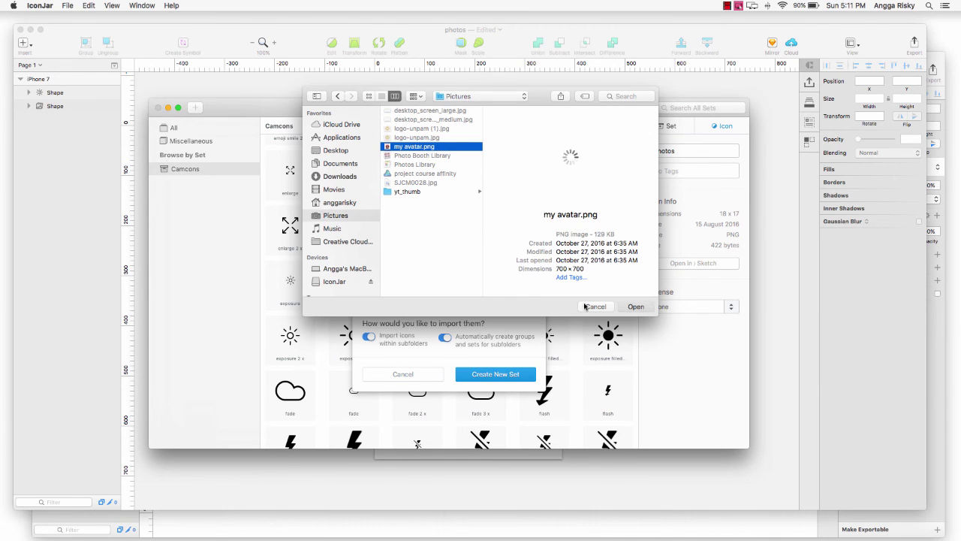
pyautogui.click(592, 306)
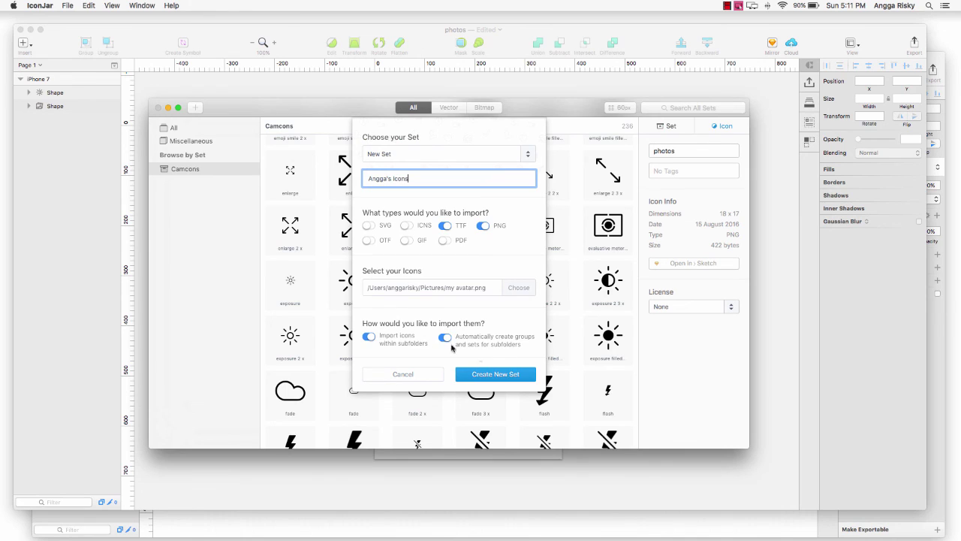
pyautogui.click(503, 374)
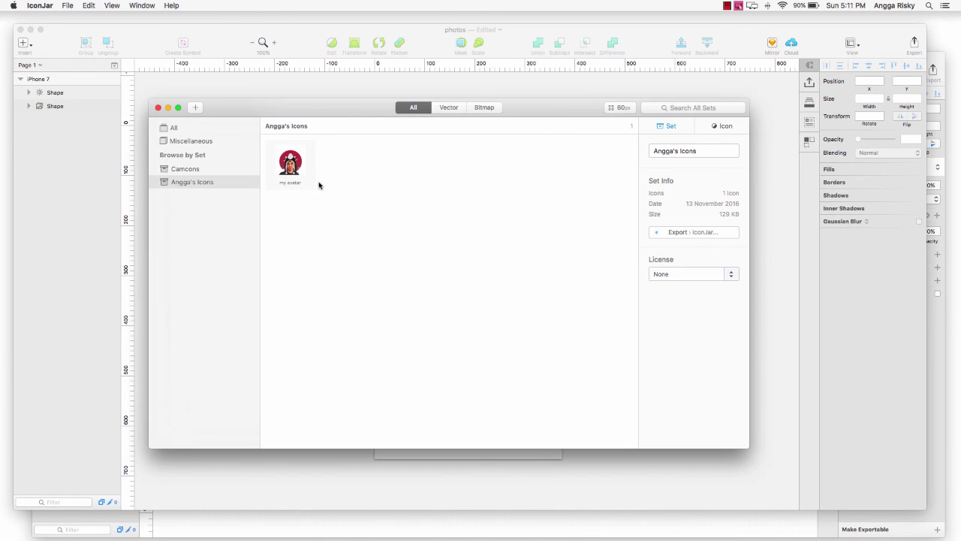
# Step: Filter the set to bitmap icons, select my avatar, and list its Open-in apps
pyautogui.click(304, 173)
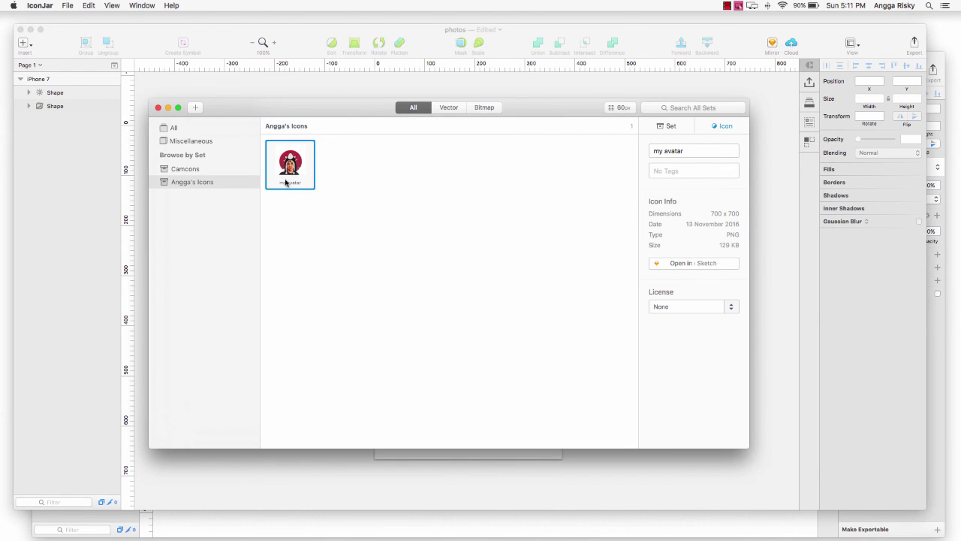
pyautogui.click(462, 109)
pyautogui.click(498, 109)
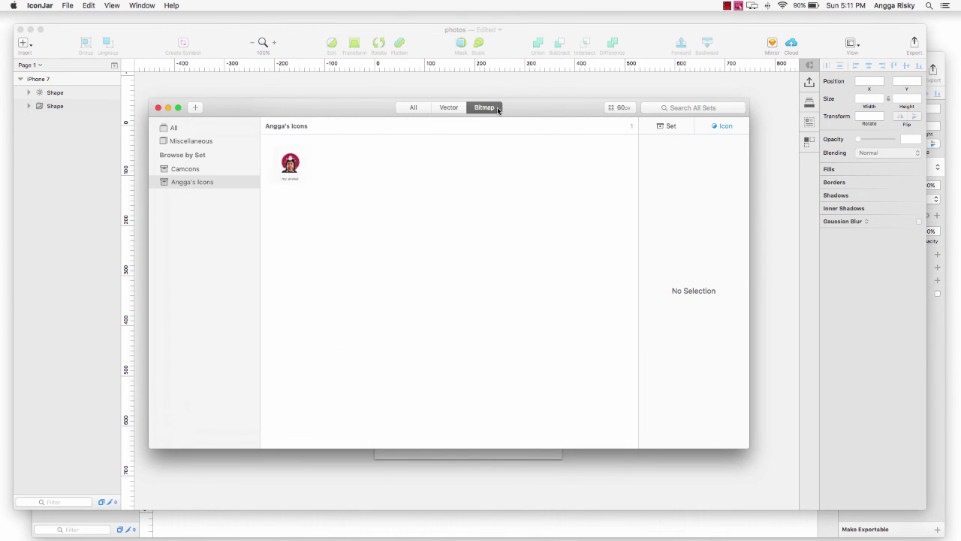
pyautogui.click(450, 110)
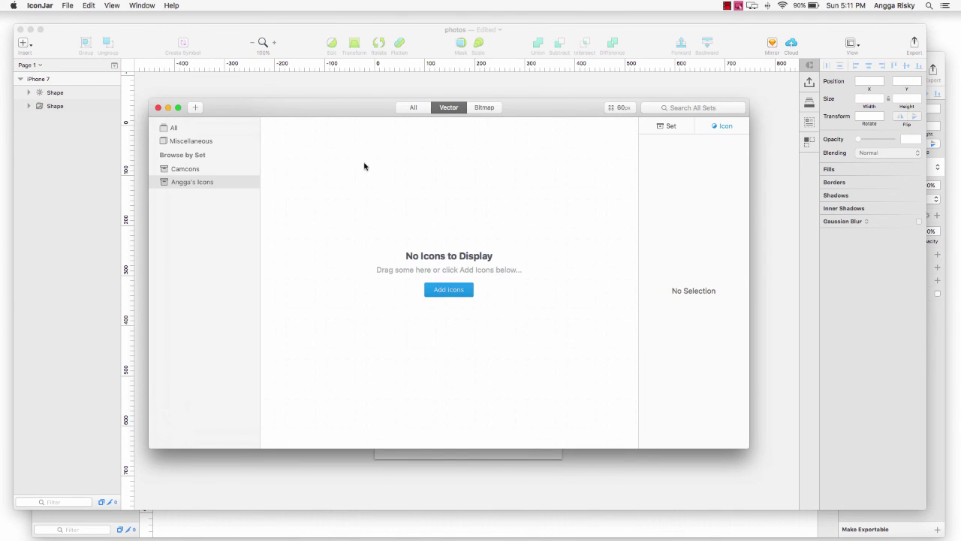
pyautogui.click(483, 108)
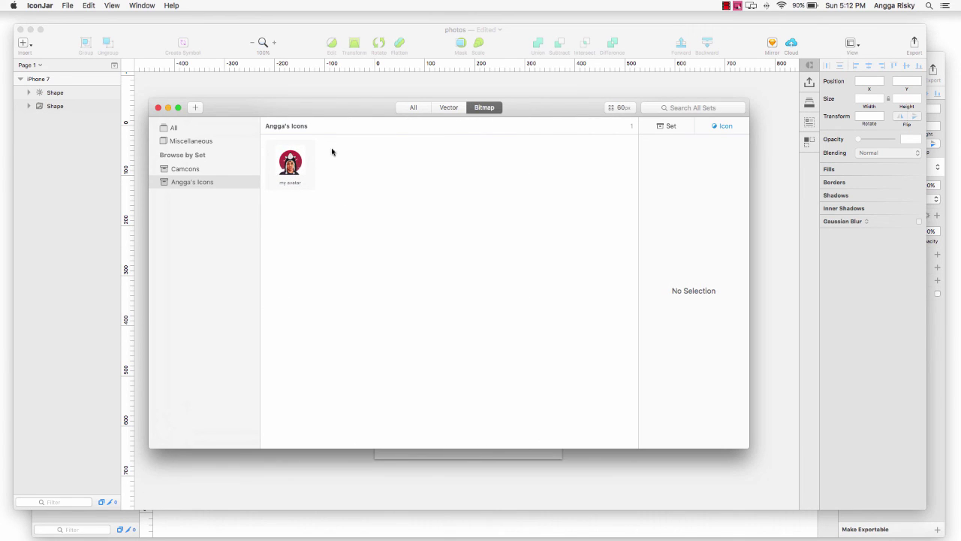
pyautogui.click(306, 160)
pyautogui.click(735, 264)
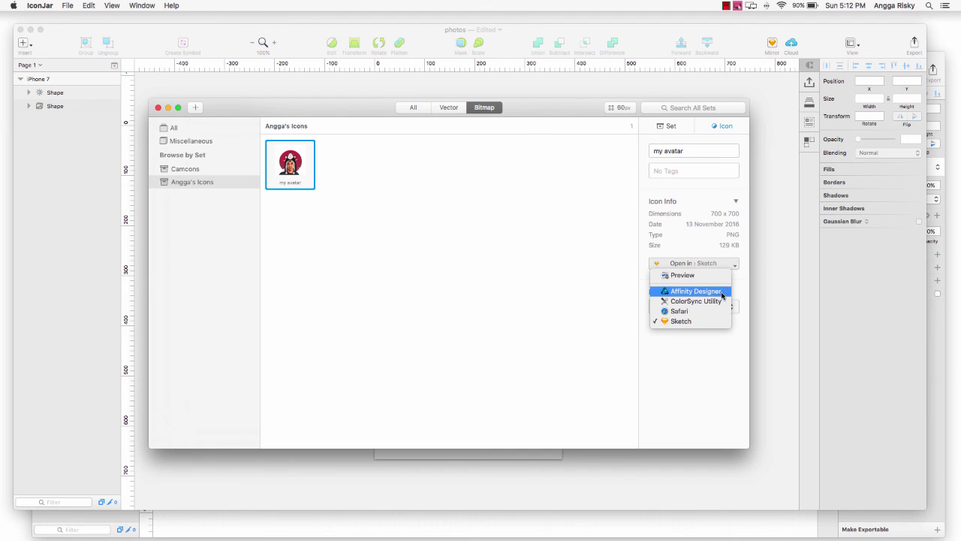
# Step: Open the avatar in Sketch and paste a copy into the photos artboard
pyautogui.click(680, 322)
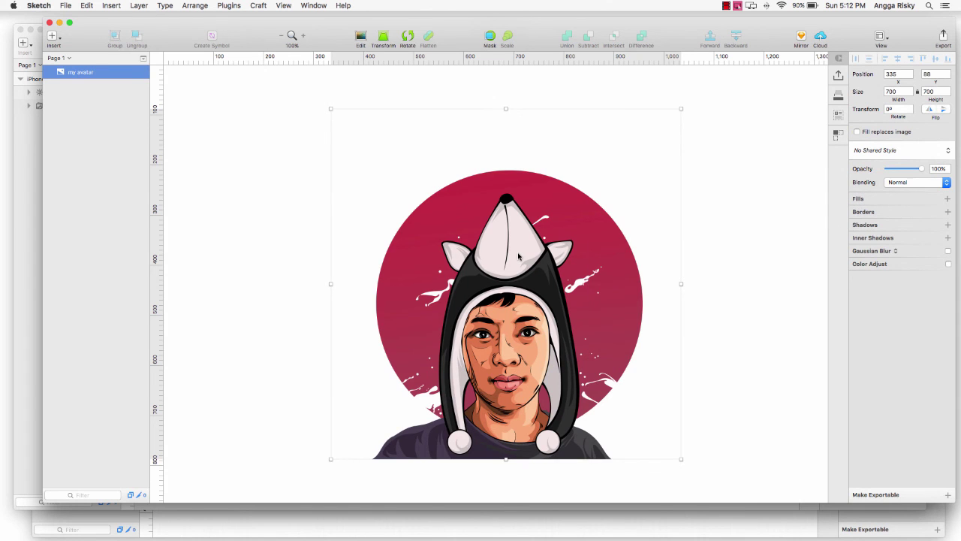
pyautogui.press('super+c')
pyautogui.click(17, 213)
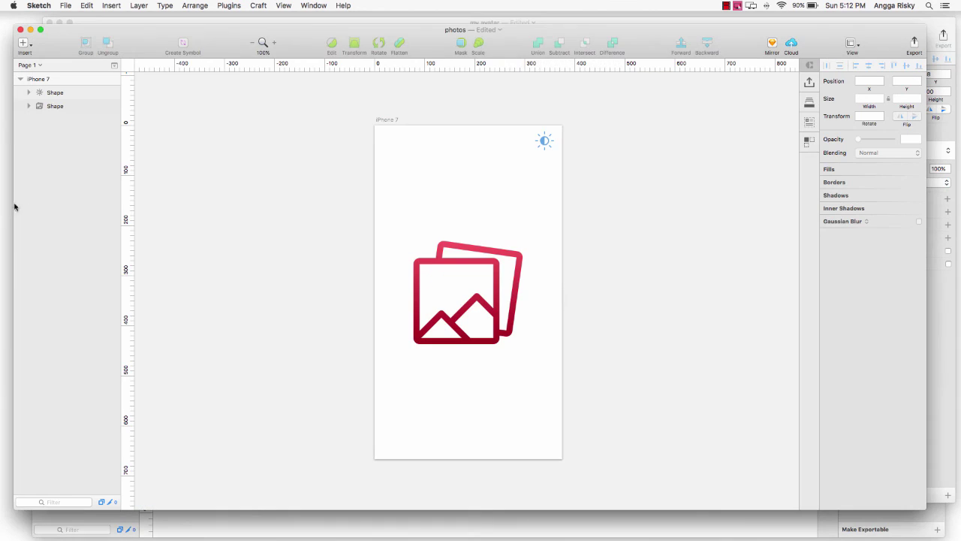
pyautogui.press('super+v')
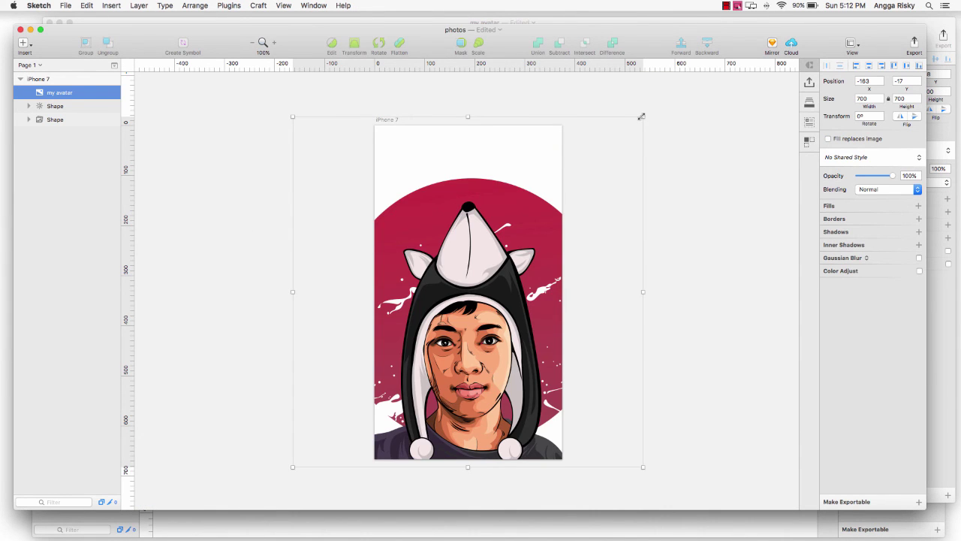
# Step: Shrink the avatar to 40 by 40 and place it in the artboard's top-left corner
pyautogui.moveTo(643, 116)
pyautogui.mouseDown()
pyautogui.moveTo(456, 344)
pyautogui.moveTo(541, 133)
pyautogui.moveTo(462, 207)
pyautogui.moveTo(545, 141)
pyautogui.mouseUp()
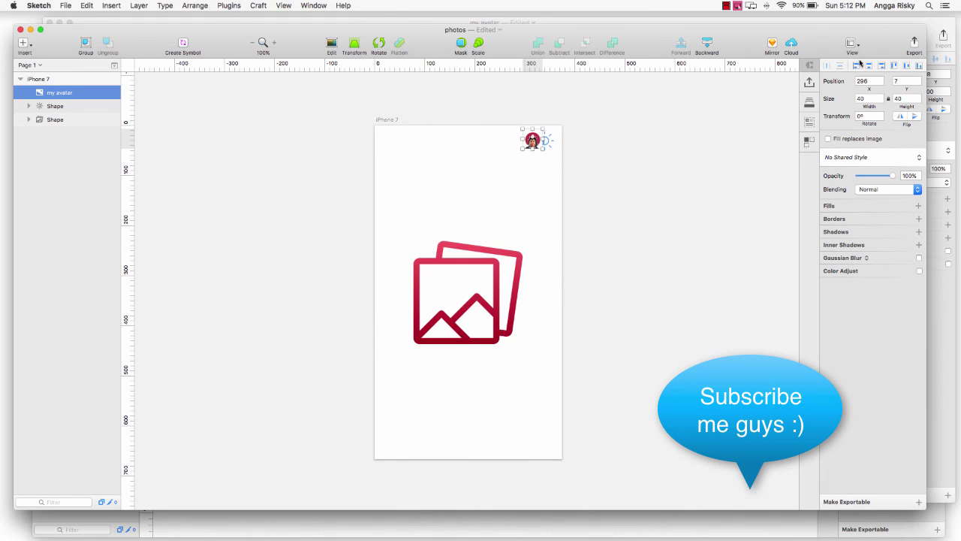
pyautogui.click(856, 65)
pyautogui.hotkey('shift', 'Right')
pyautogui.press('Right')
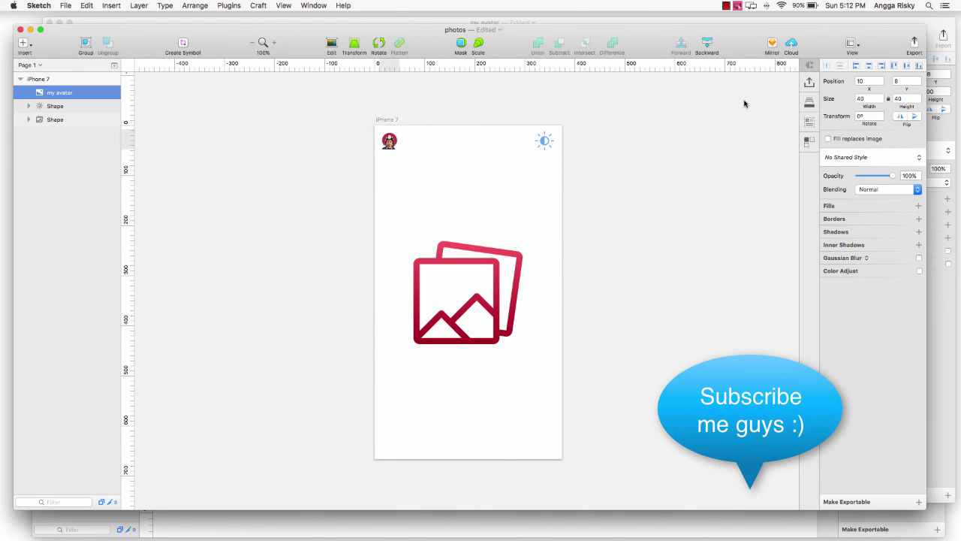
pyautogui.press('Down')
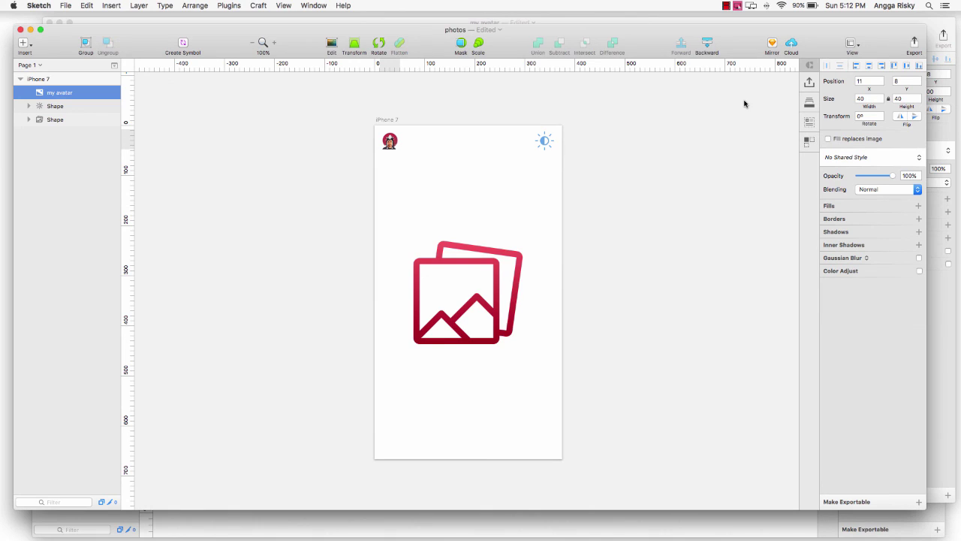
pyautogui.click(606, 148)
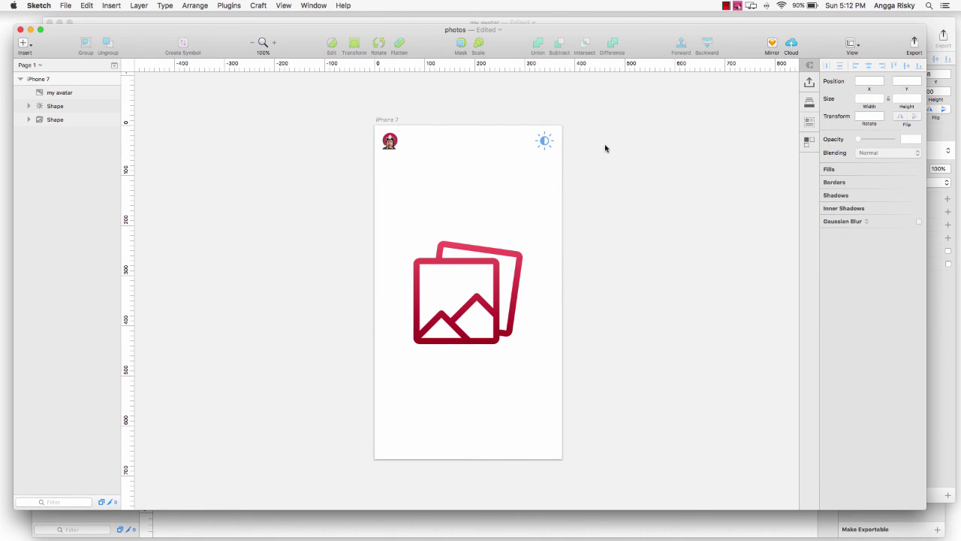
pyautogui.scroll(1, 606, 148)
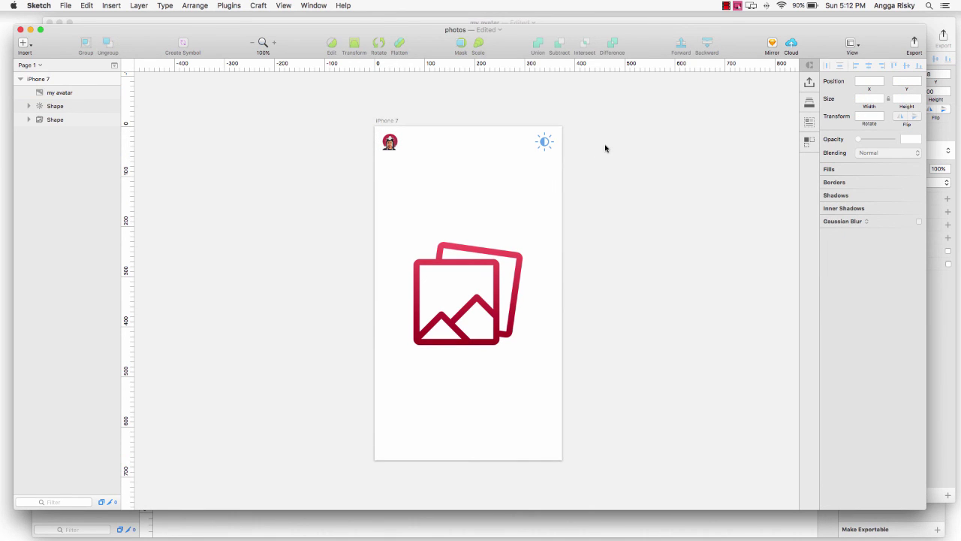